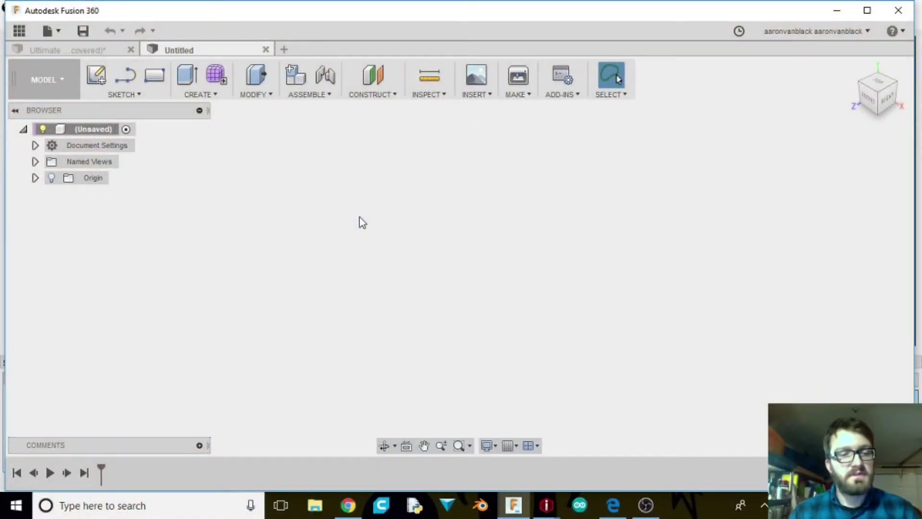
# Step: Save the design as Gears#3 and start a new sketch on the XZ ground plane
pyautogui.hotkey('ctrl', 's')
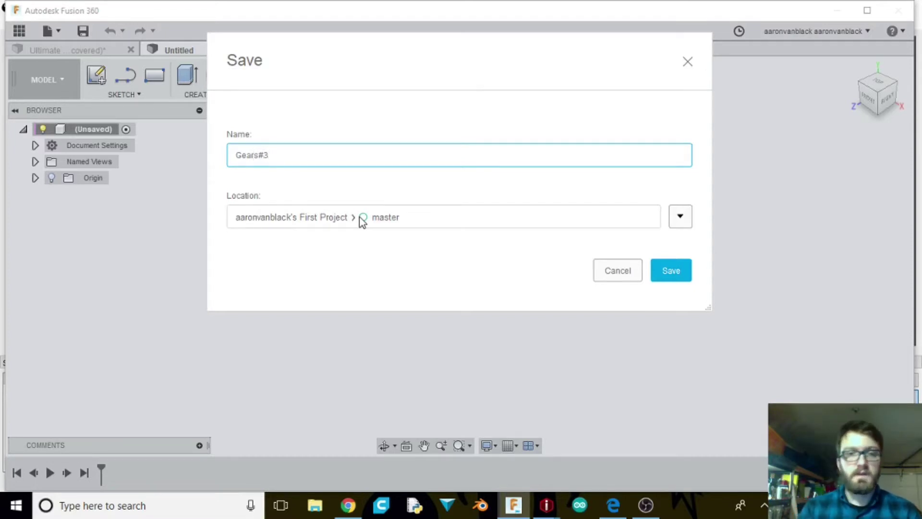
pyautogui.press('Return')
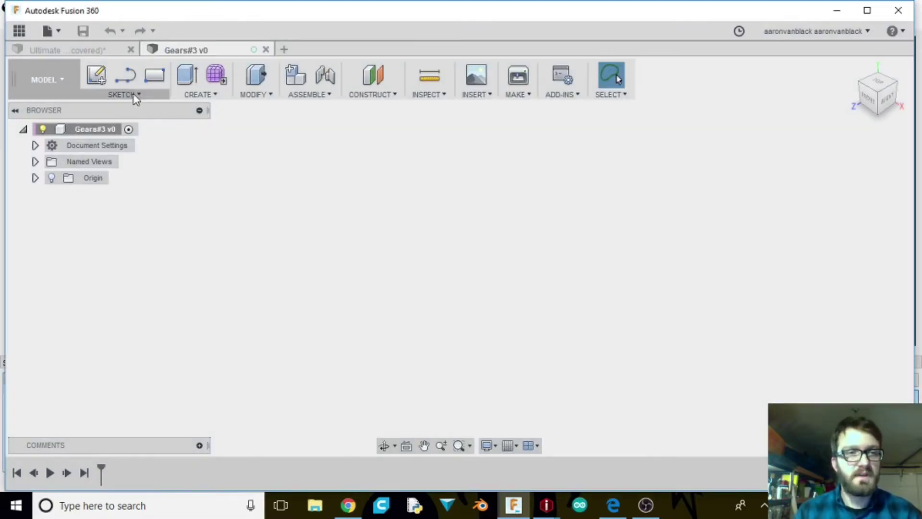
pyautogui.click(133, 94)
pyautogui.click(133, 109)
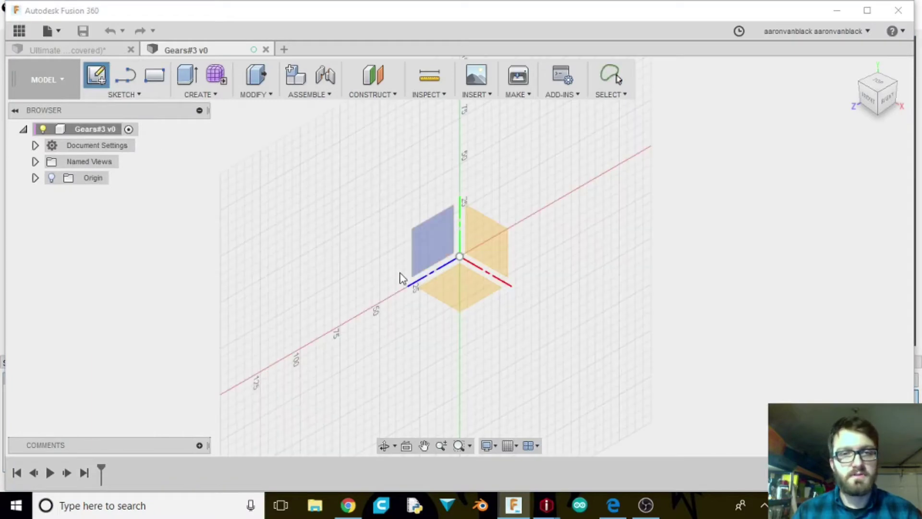
pyautogui.click(463, 293)
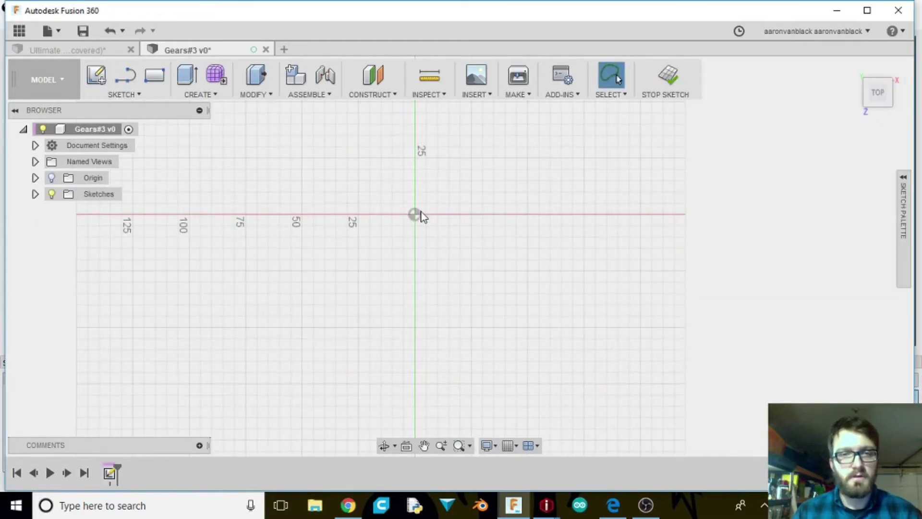
pyautogui.scroll(5, 422, 217)
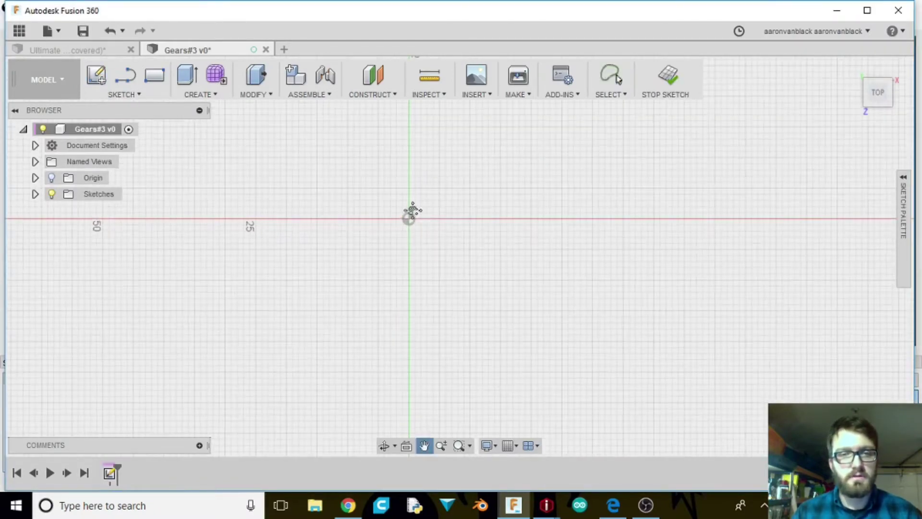
pyautogui.moveTo(413, 211); pyautogui.dragTo(386, 237, button='middle')
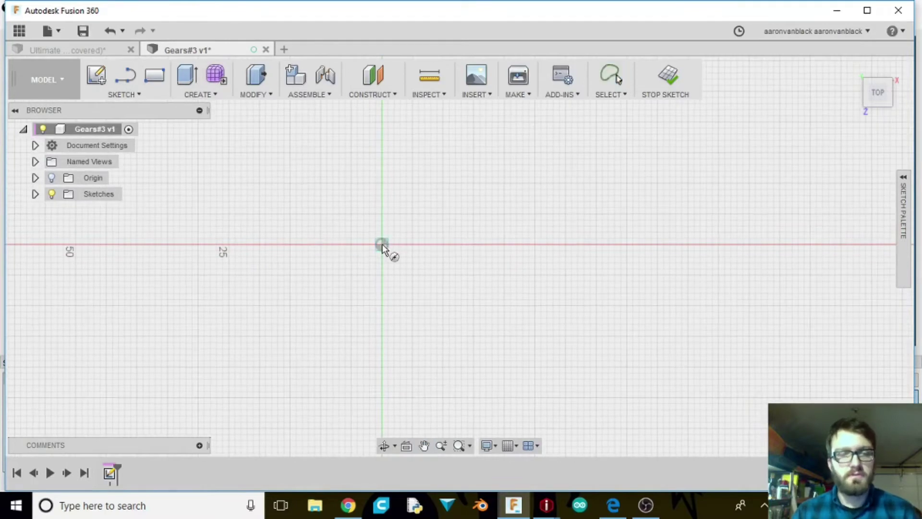
# Step: Draw origin-centred Ø28 and Ø15 mm circles, moving their dimensions outside
pyautogui.click(381, 245)
pyautogui.write('28')
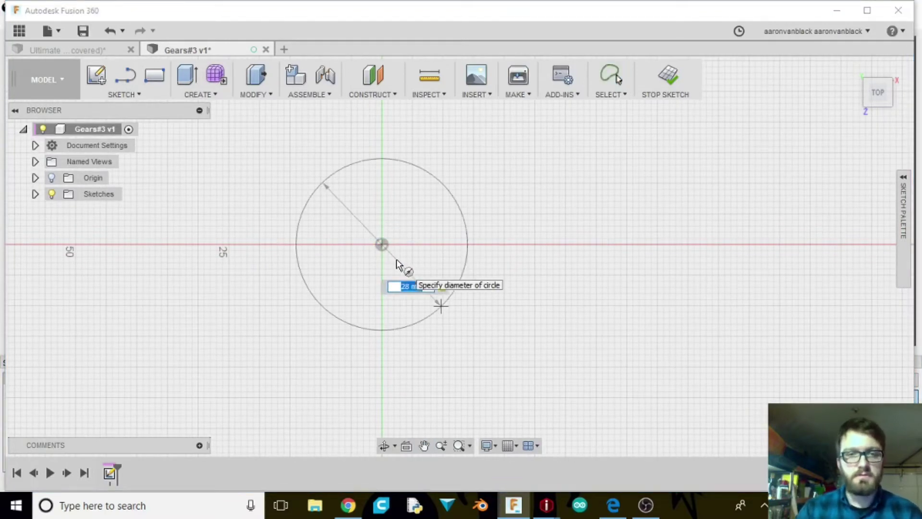
pyautogui.press('Return')
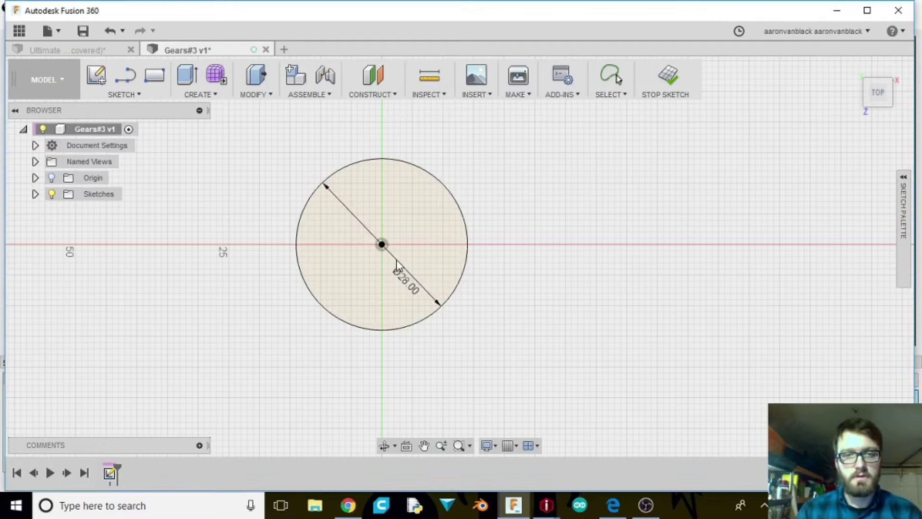
pyautogui.press('Escape')
pyautogui.moveTo(438, 306); pyautogui.dragTo(489, 379)
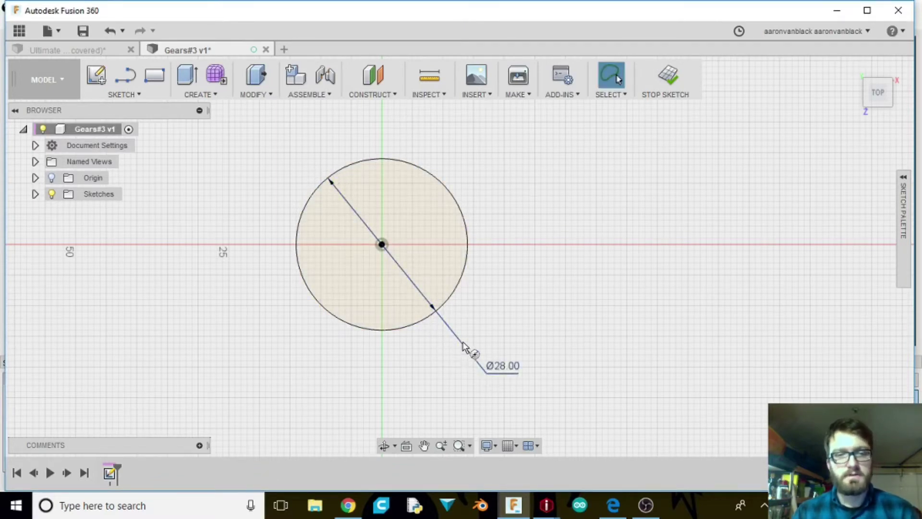
pyautogui.click(383, 245)
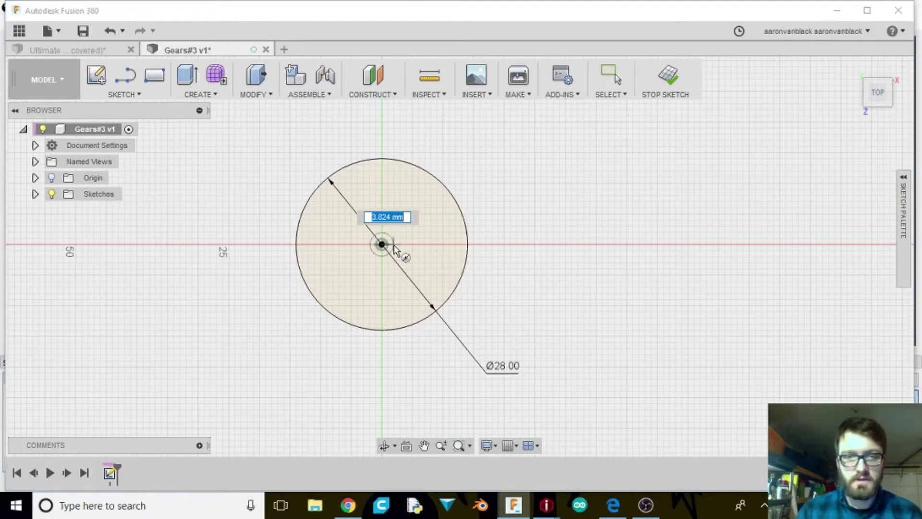
pyautogui.write('15')
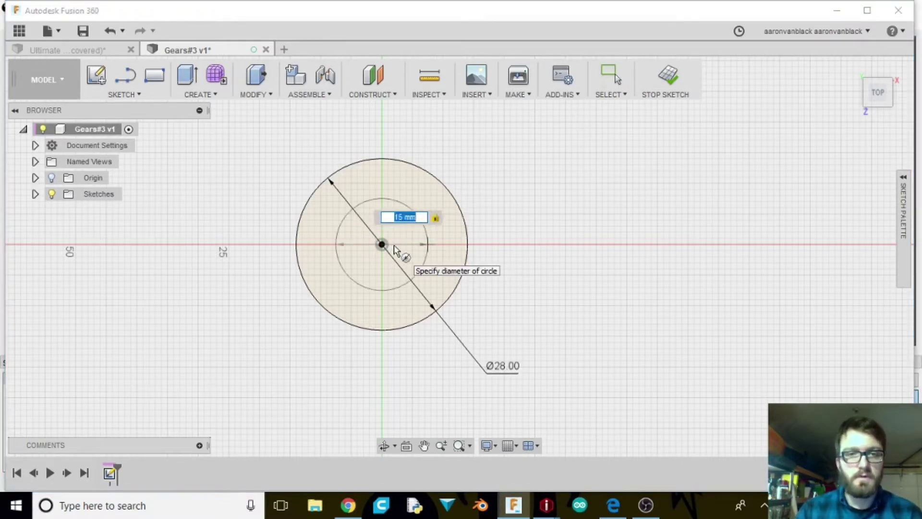
pyautogui.press('Return')
pyautogui.press('Escape')
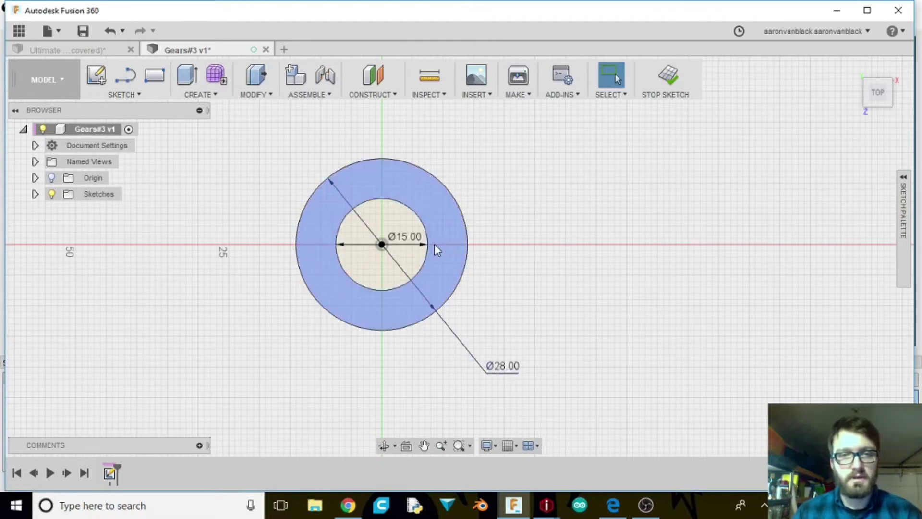
pyautogui.moveTo(405, 237); pyautogui.dragTo(528, 152)
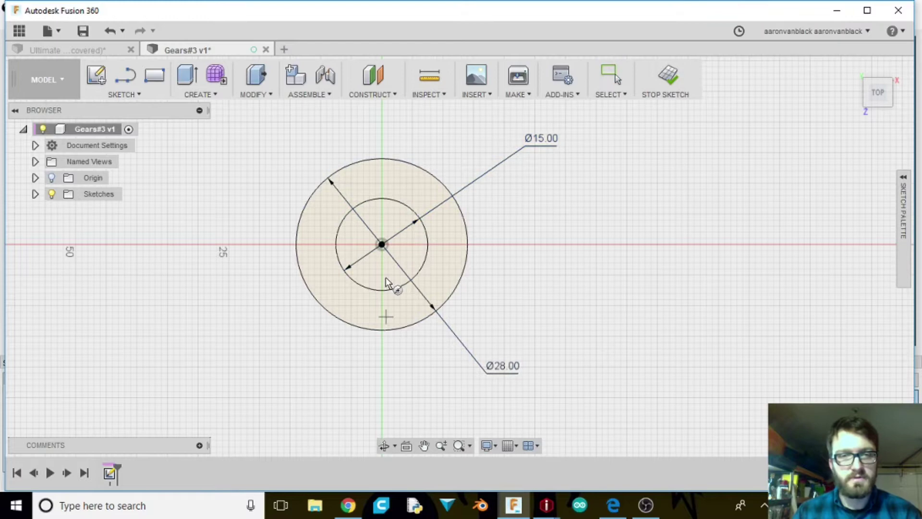
# Step: Add a Ø8 mm circle at the origin with its dimension moved out to the right
pyautogui.click(390, 253)
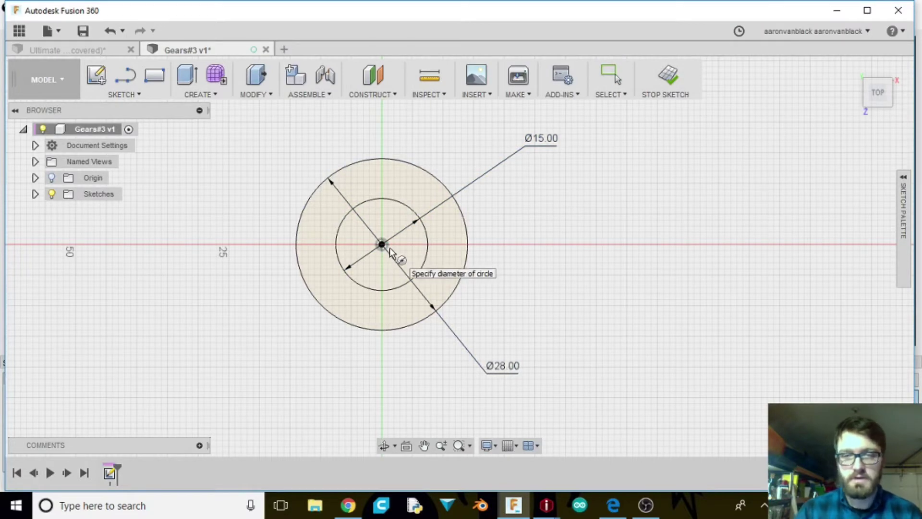
pyautogui.write('8')
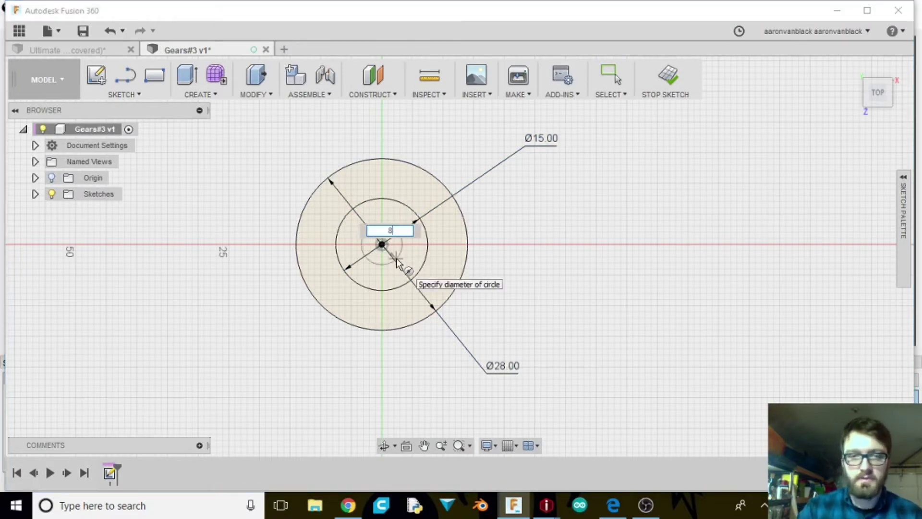
pyautogui.press('Return')
pyautogui.press('Escape')
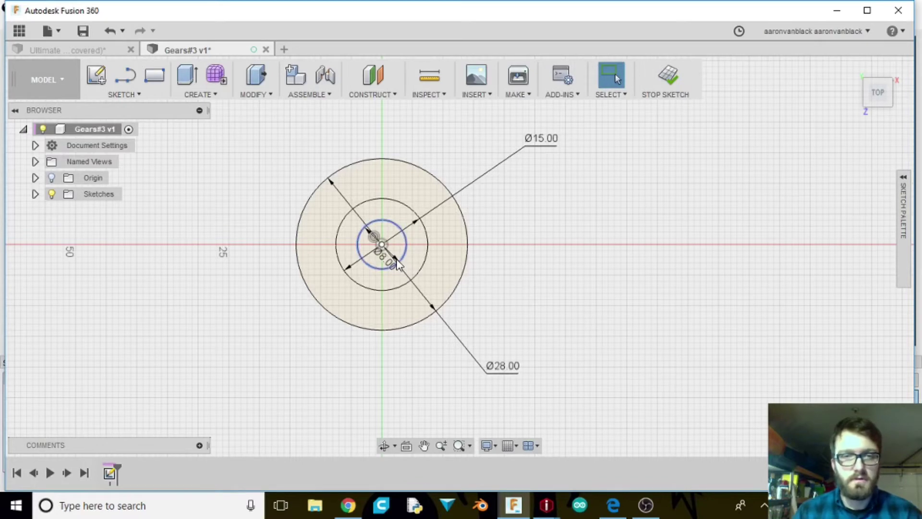
pyautogui.scroll(2, 397, 264)
pyautogui.moveTo(397, 264); pyautogui.dragTo(588, 247)
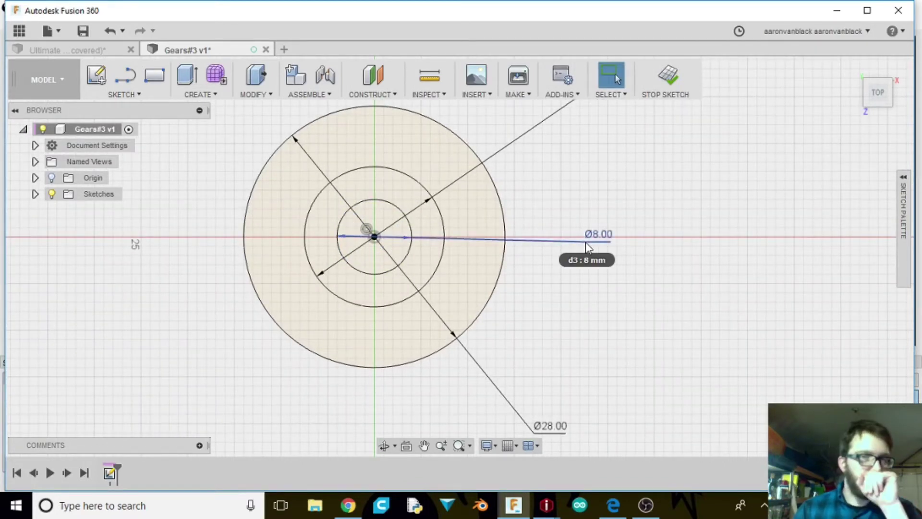
pyautogui.scroll(-2, 546, 226)
pyautogui.moveTo(546, 224)
pyautogui.mouseDown(button='middle')
pyautogui.moveTo(531, 224)
pyautogui.moveTo(531, 239)
pyautogui.mouseUp(button='middle')
# Step: Draw vertical lines from the centre down past the outer circle and up to its top
pyautogui.press('l')
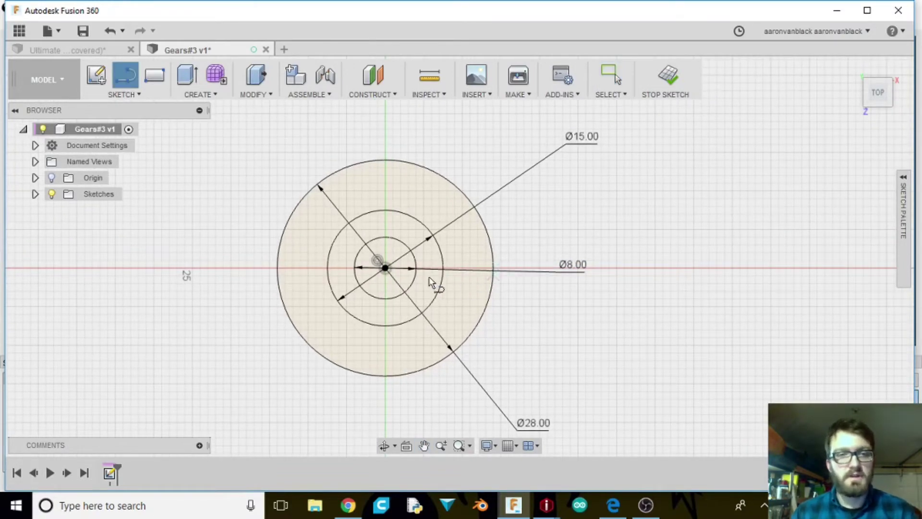
pyautogui.click(385, 268)
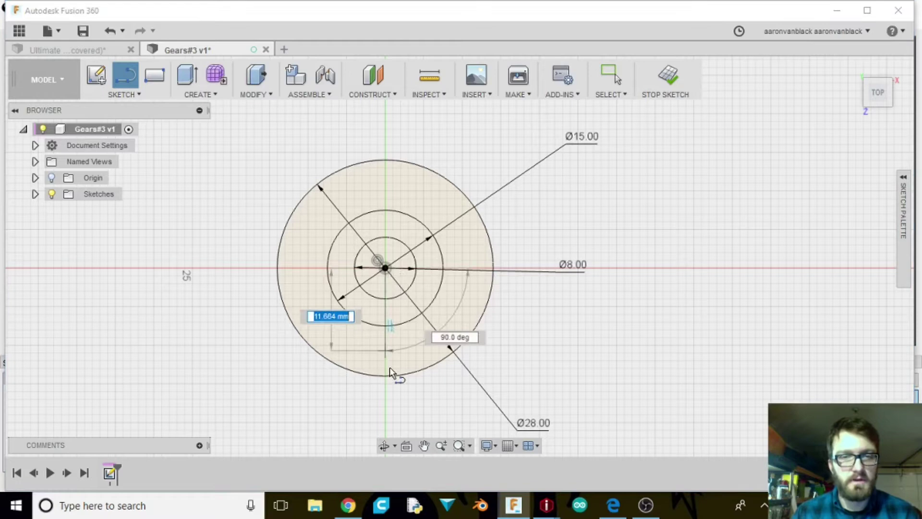
pyautogui.click(385, 385)
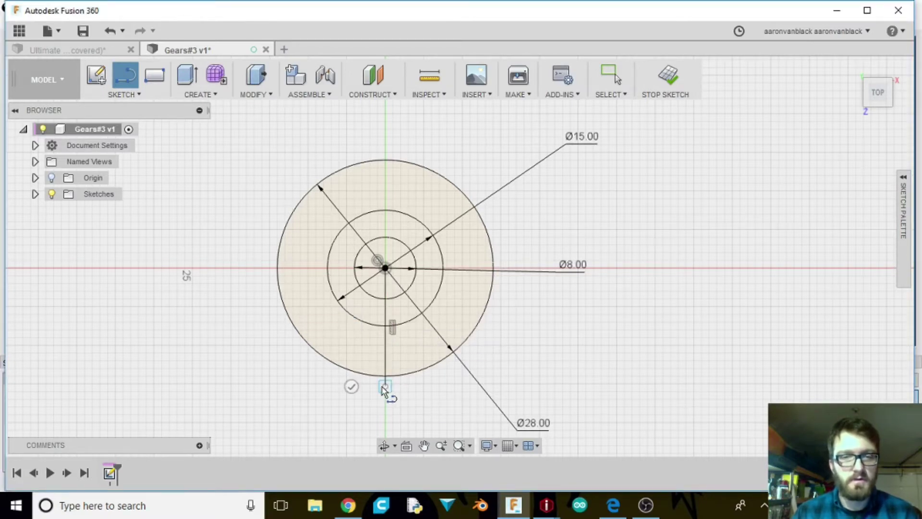
pyautogui.press('Escape')
pyautogui.press('l')
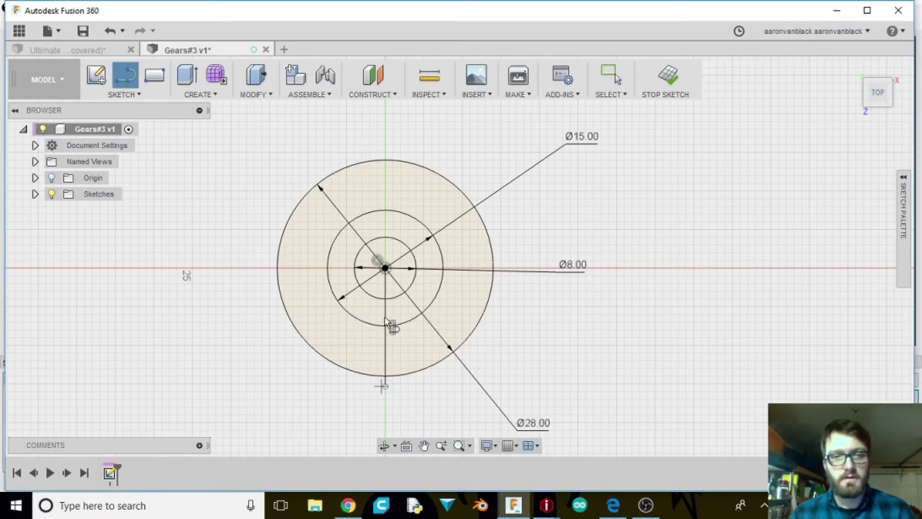
pyautogui.click(386, 269)
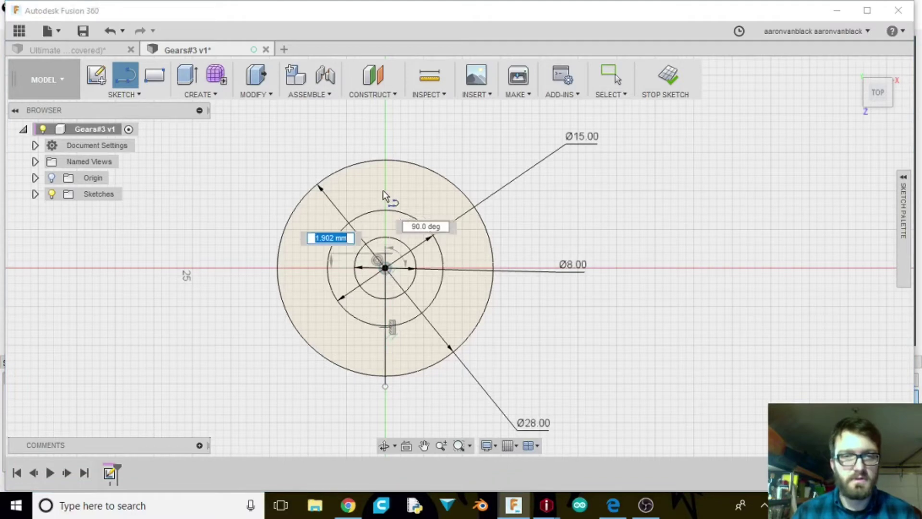
pyautogui.click(386, 161)
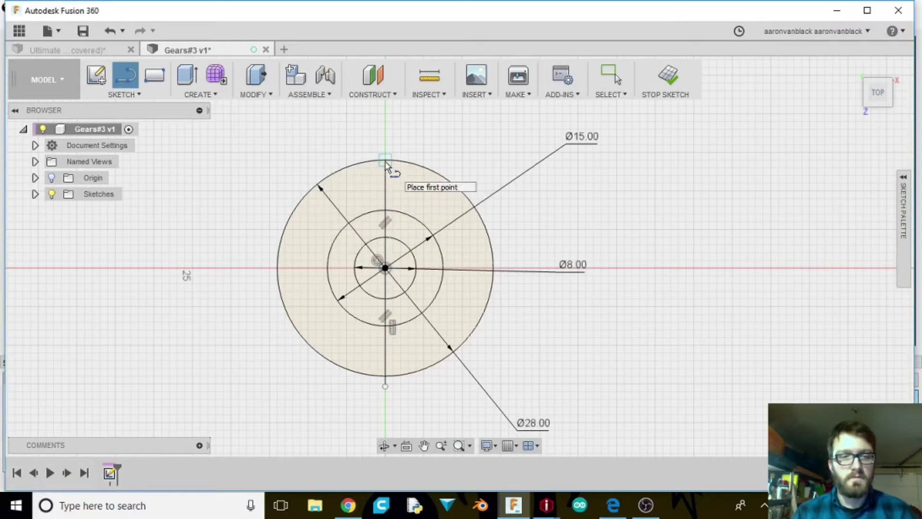
# Step: Draw a diagonal line through the centre, from upper left past the outer circle's lower right
pyautogui.click(283, 153)
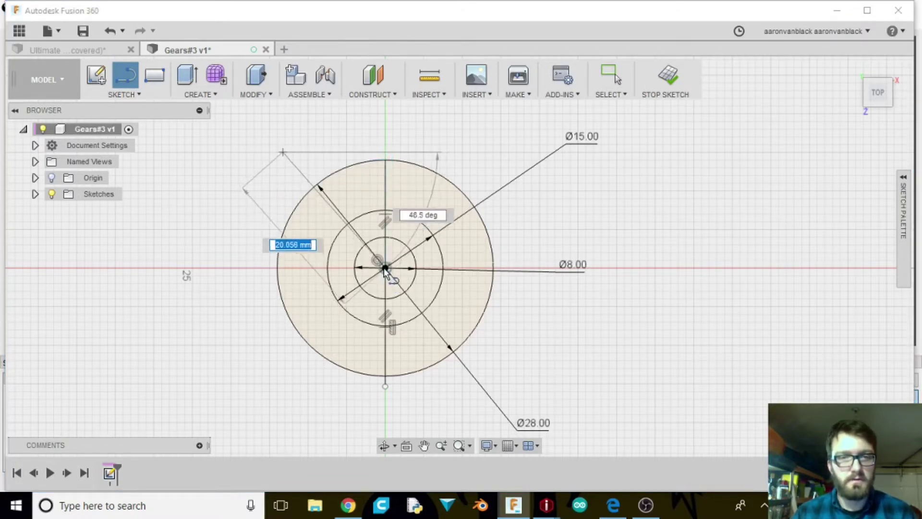
pyautogui.click(386, 269)
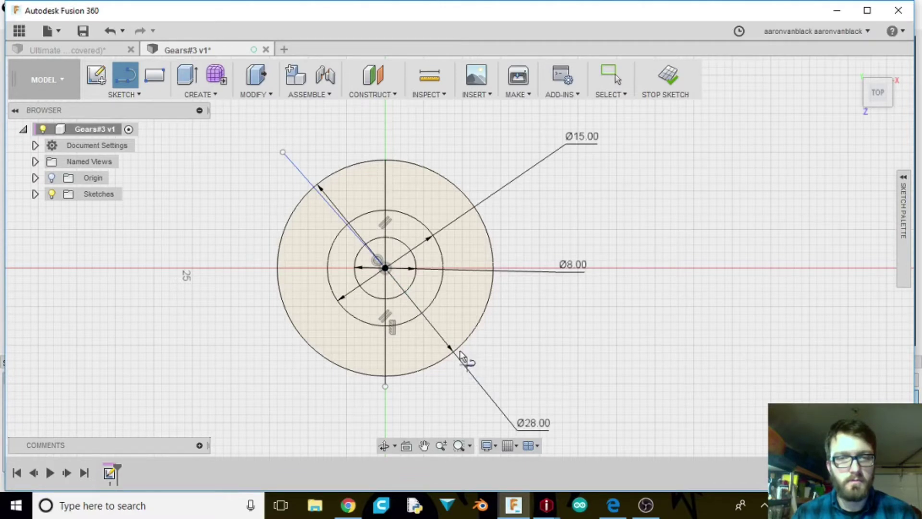
pyautogui.click(386, 269)
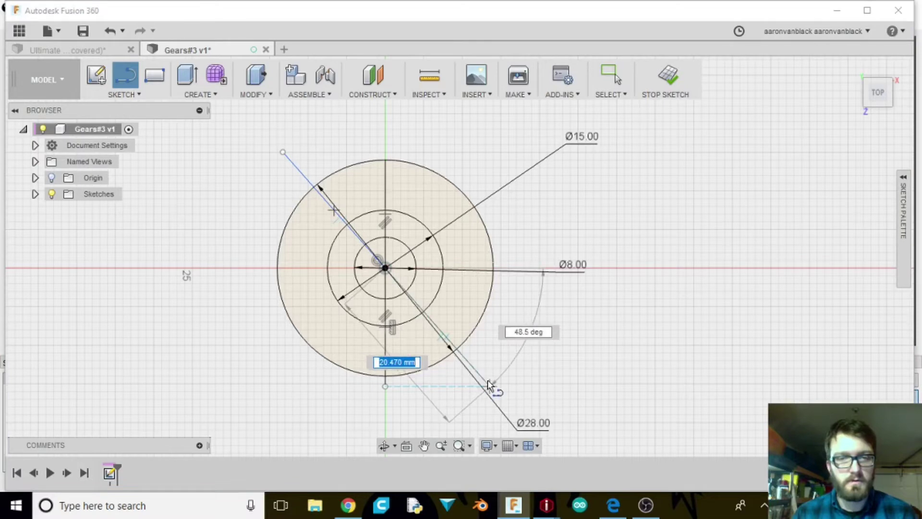
pyautogui.click(488, 385)
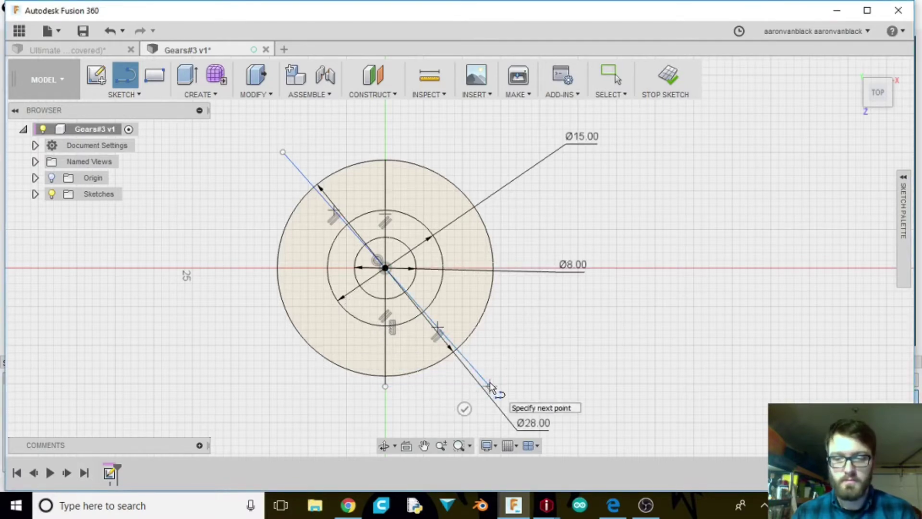
pyautogui.press('Escape')
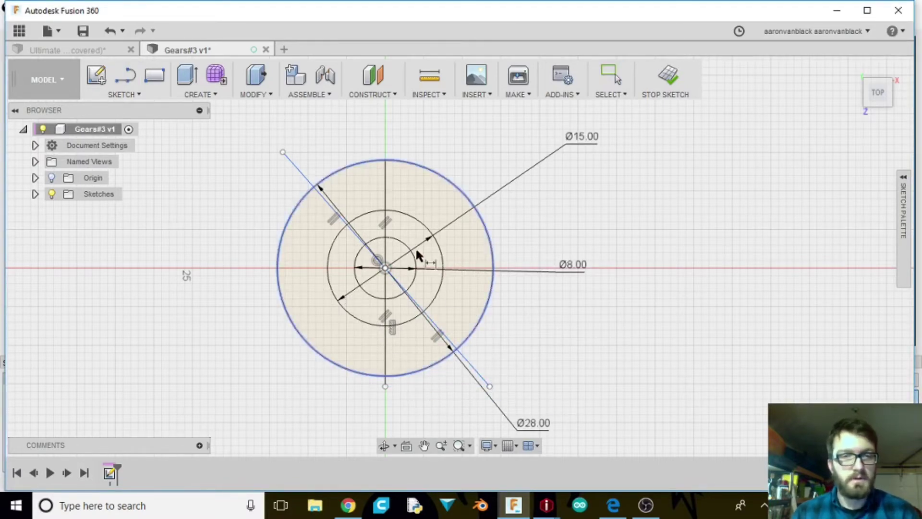
# Step: Constrain the diagonal line to 57.8° from the top vertical
pyautogui.click(331, 208)
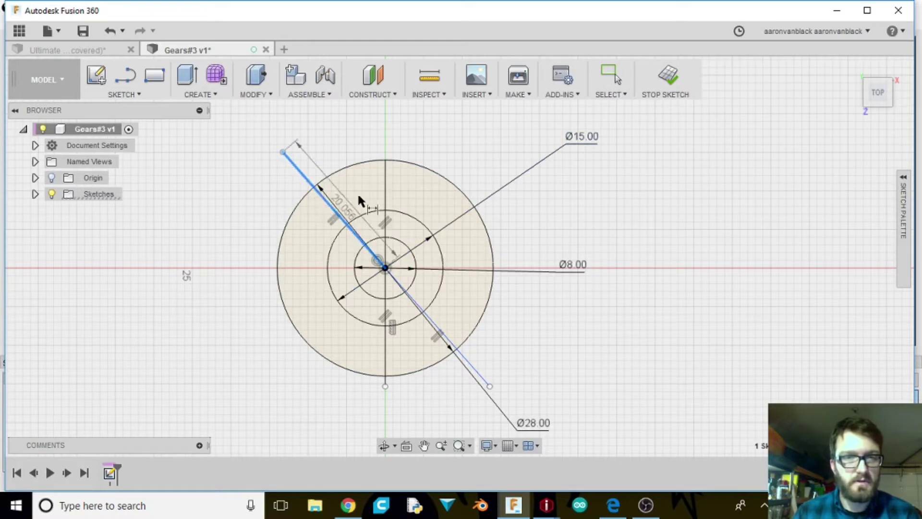
pyautogui.click(384, 194)
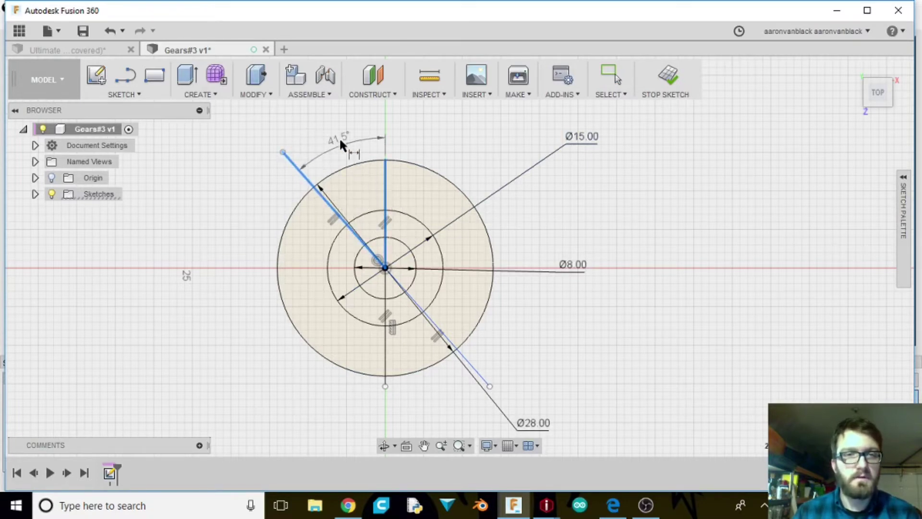
pyautogui.click(339, 138)
pyautogui.write('57')
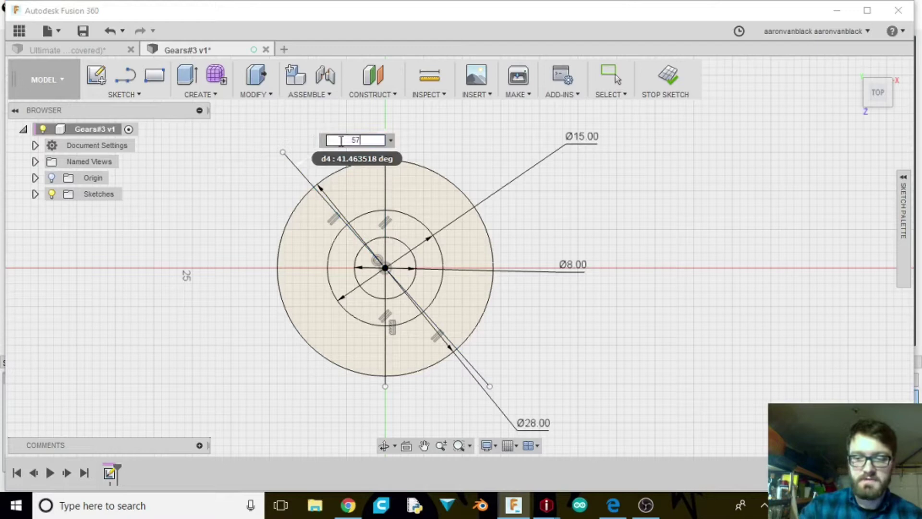
pyautogui.write('.8')
pyautogui.press('Return')
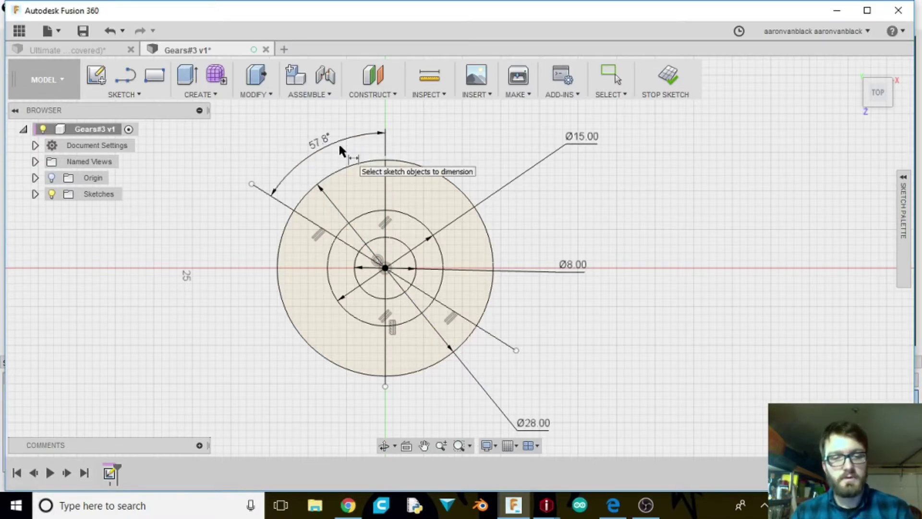
# Step: Draw a second line through the centre from lower left to upper right
pyautogui.press('l')
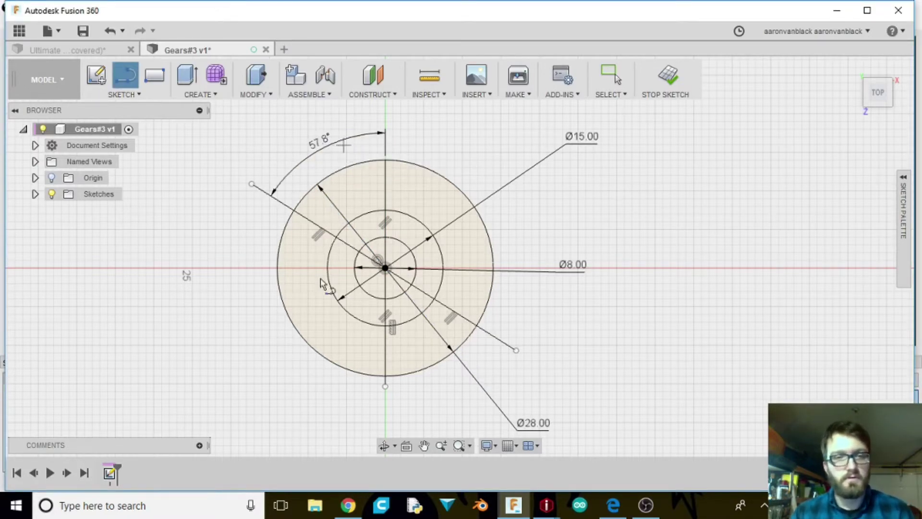
pyautogui.click(267, 387)
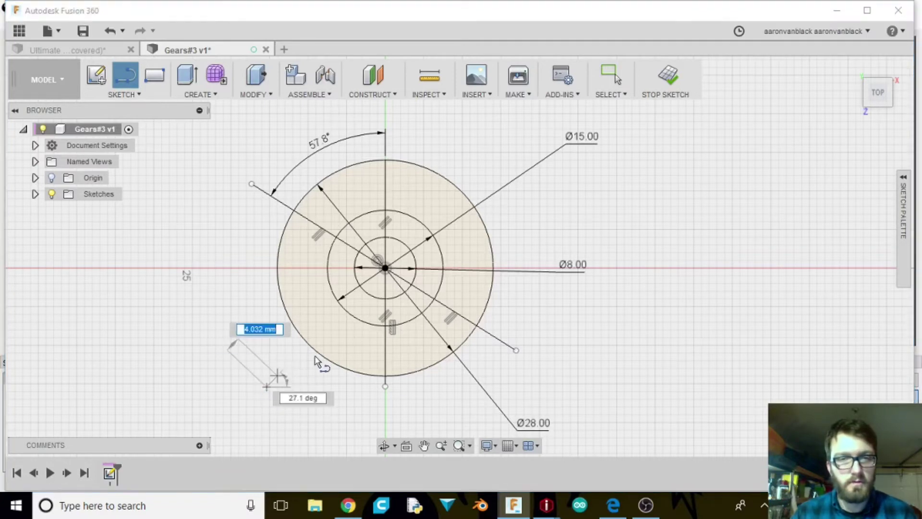
pyautogui.click(385, 268)
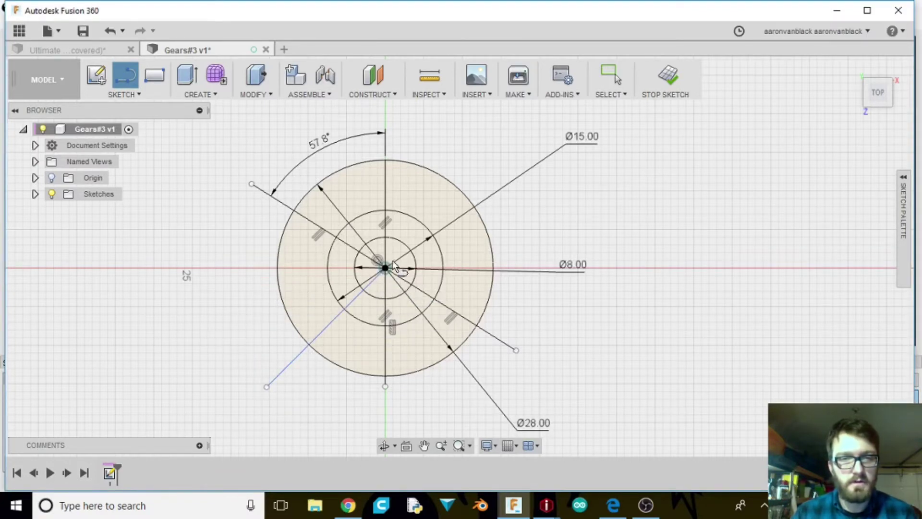
pyautogui.click(489, 156)
pyautogui.press('Escape')
# Step: Dimension the upper-right and lower-left segments at 57.8° from the vertical lines
pyautogui.press('d')
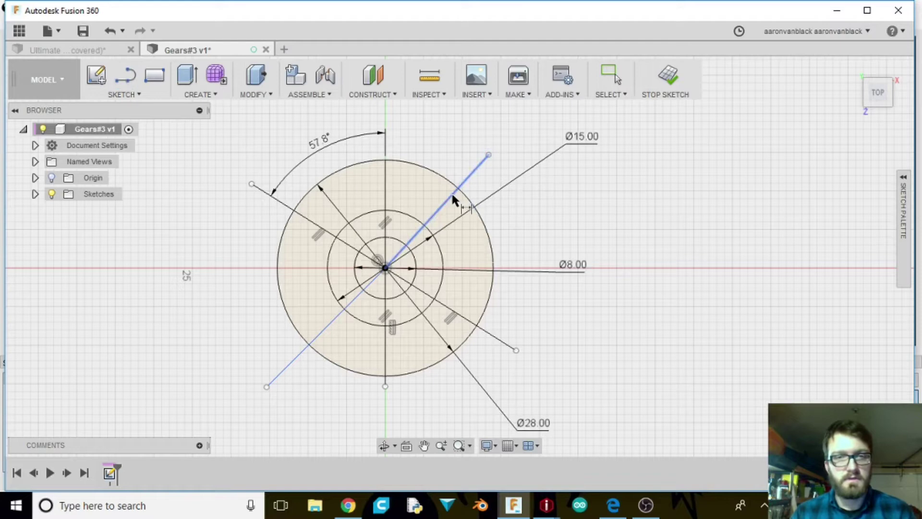
pyautogui.click(447, 201)
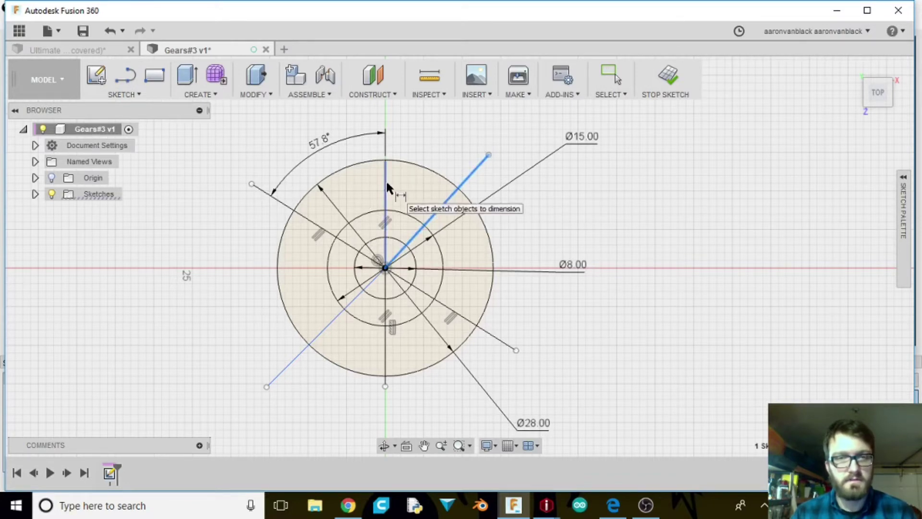
pyautogui.click(385, 179)
pyautogui.click(435, 139)
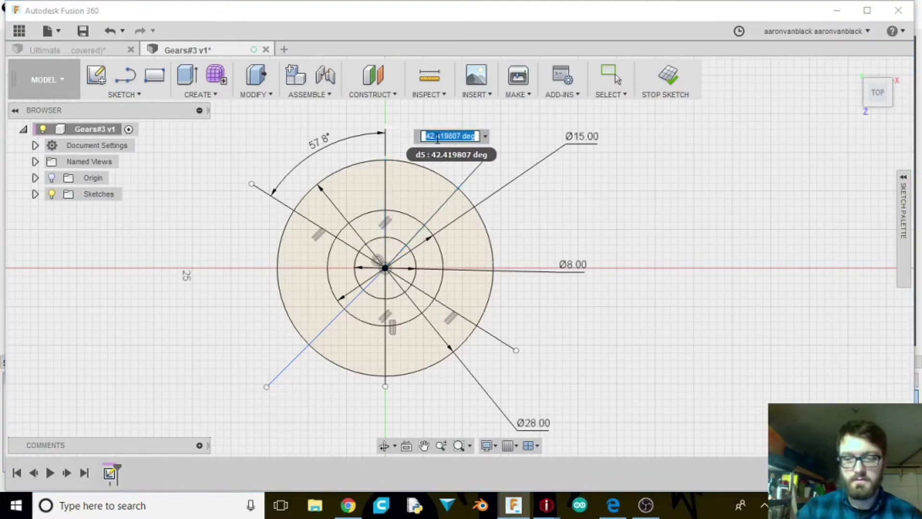
pyautogui.write('57.8')
pyautogui.press('Return')
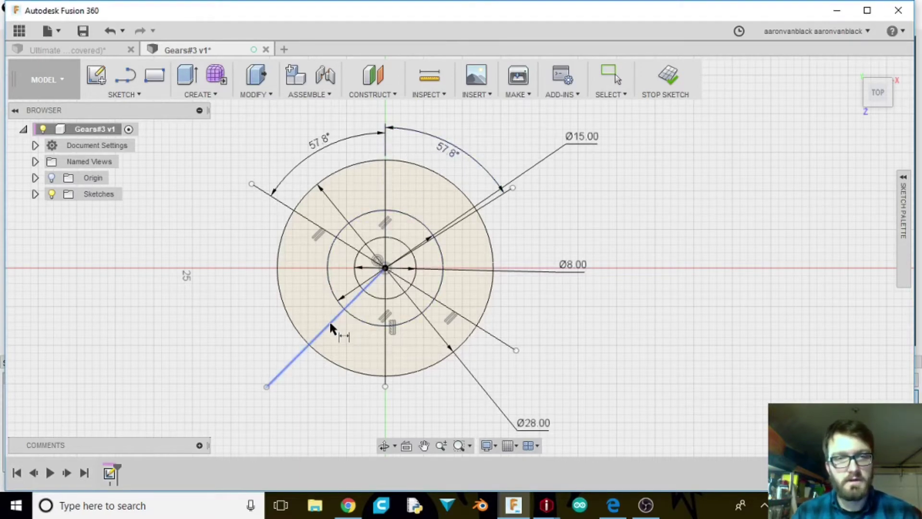
pyautogui.click(387, 343)
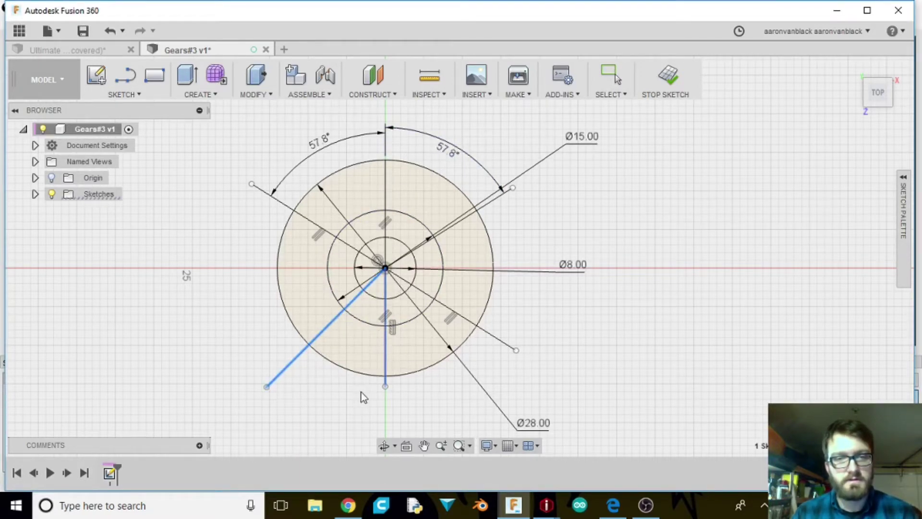
pyautogui.press('Escape')
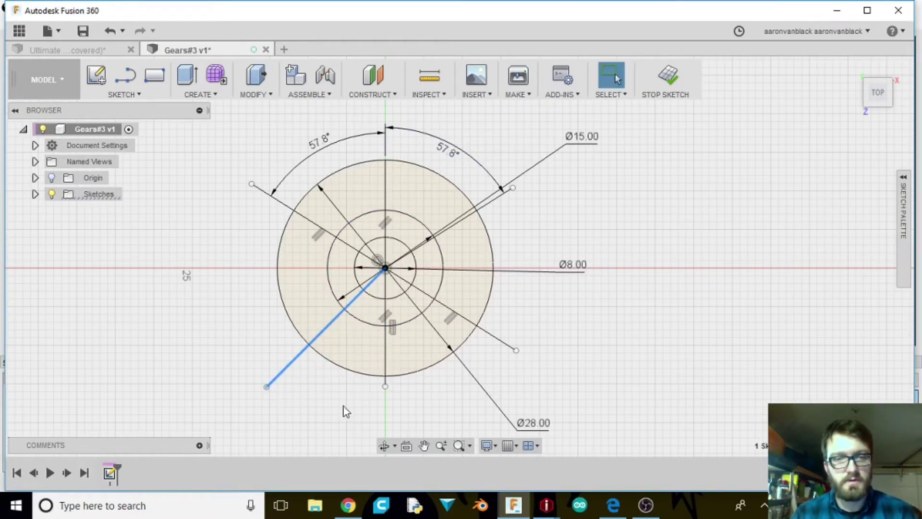
pyautogui.click(386, 362)
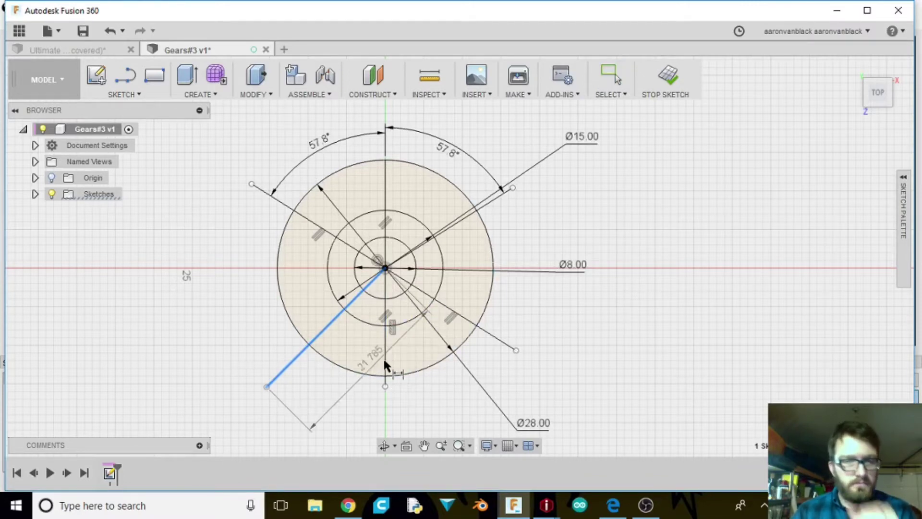
pyautogui.click(385, 356)
pyautogui.click(330, 398)
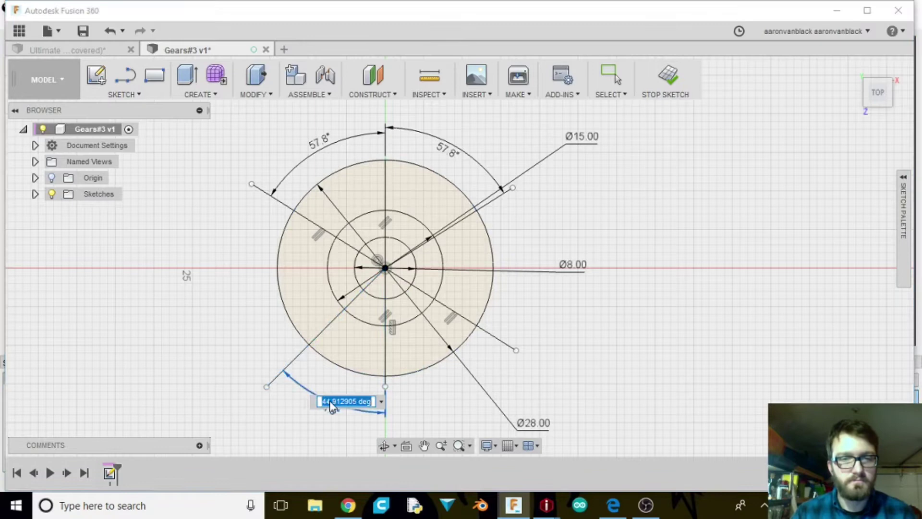
pyautogui.write('57.8')
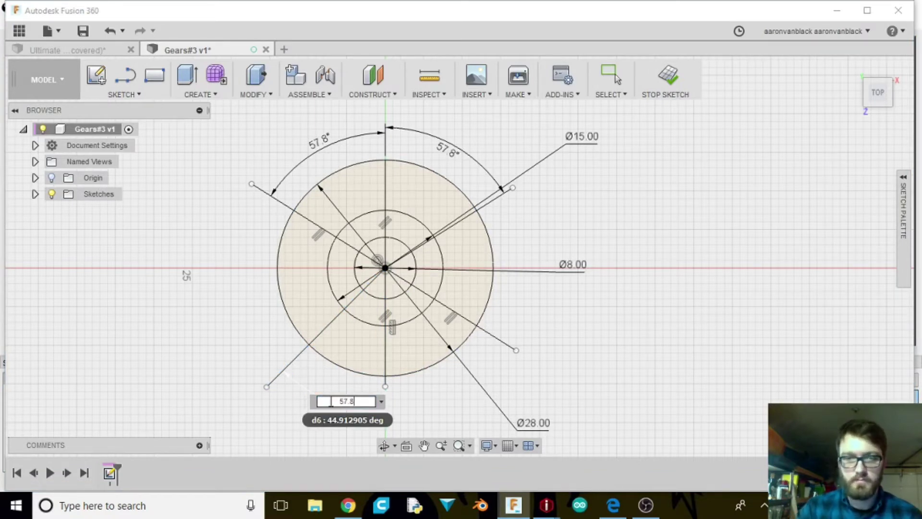
pyautogui.press('Return')
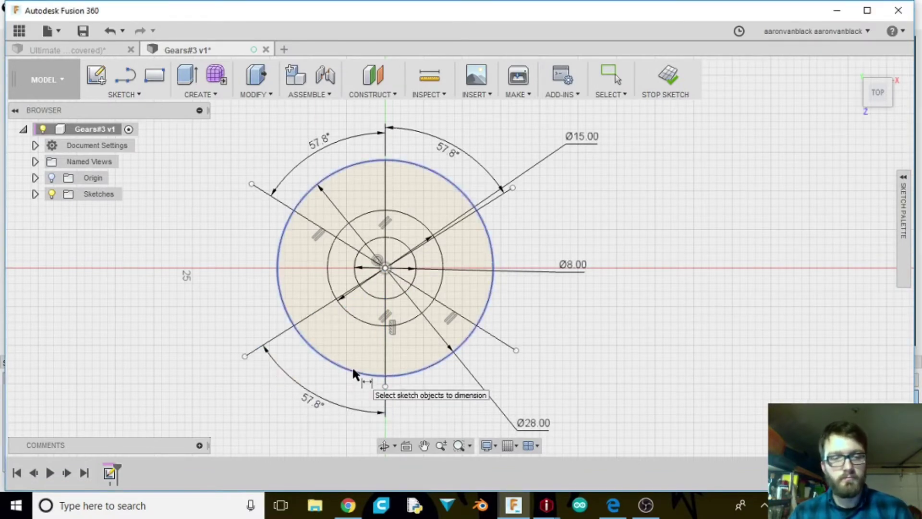
# Step: Draw another line from the upper left through the centre toward the lower right
pyautogui.press('l')
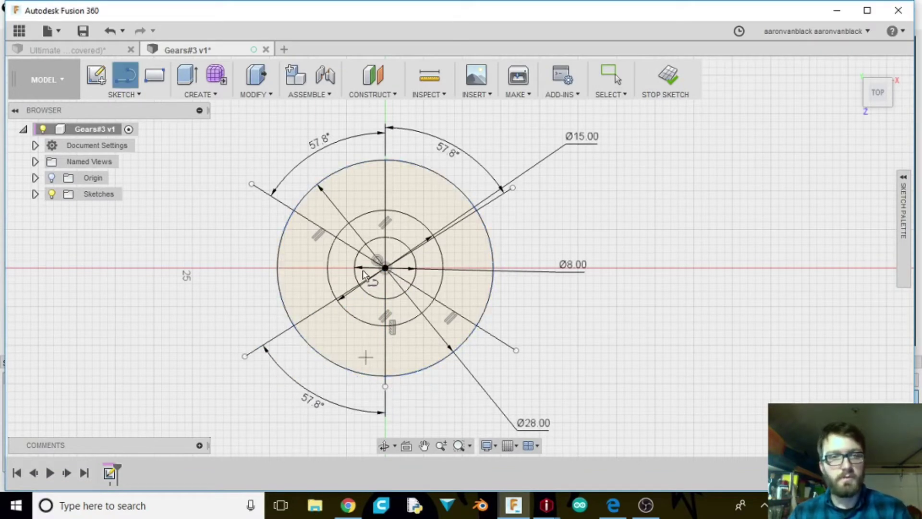
pyautogui.click(331, 157)
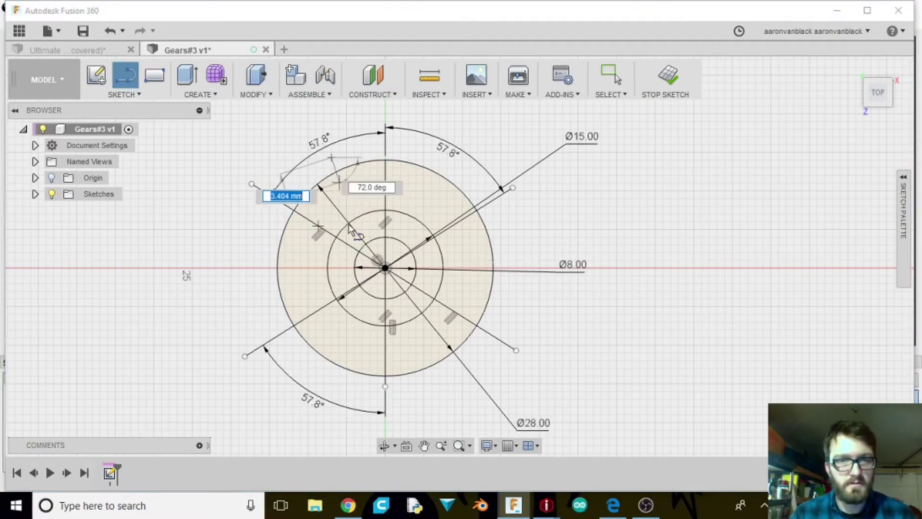
pyautogui.click(387, 268)
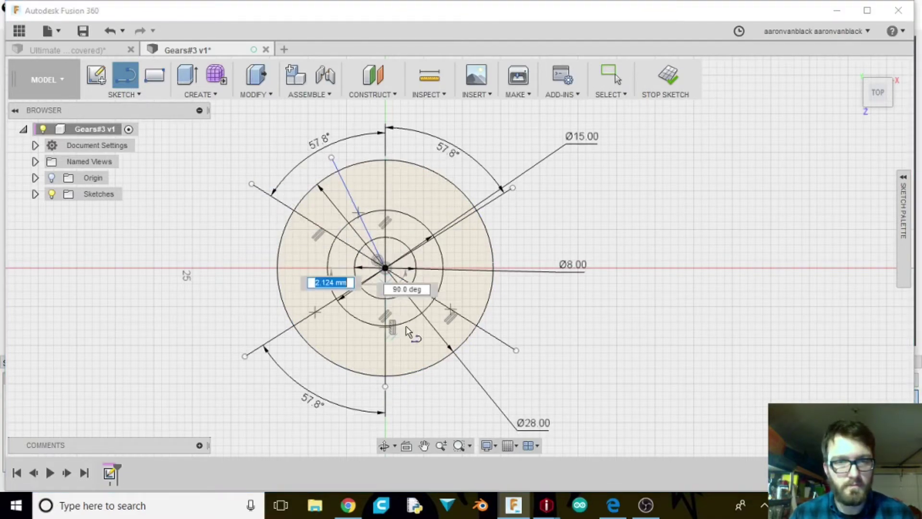
pyautogui.click(445, 393)
pyautogui.press('Escape')
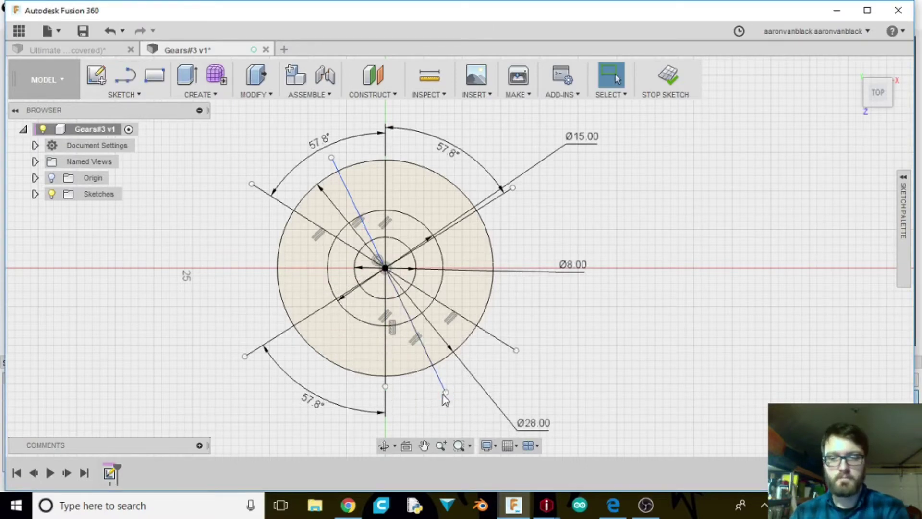
# Step: Set the new line 22.6° from the top vertical and move the 57.8° dimension outward
pyautogui.press('d')
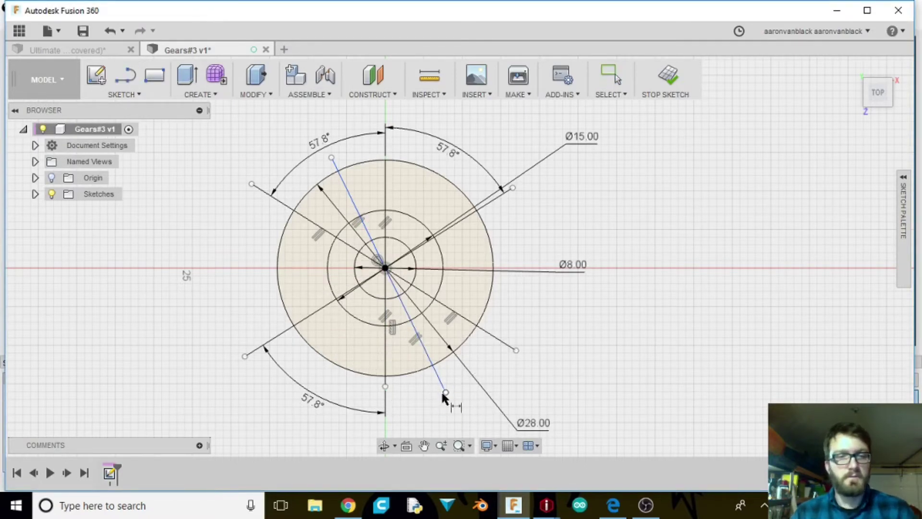
pyautogui.click(353, 200)
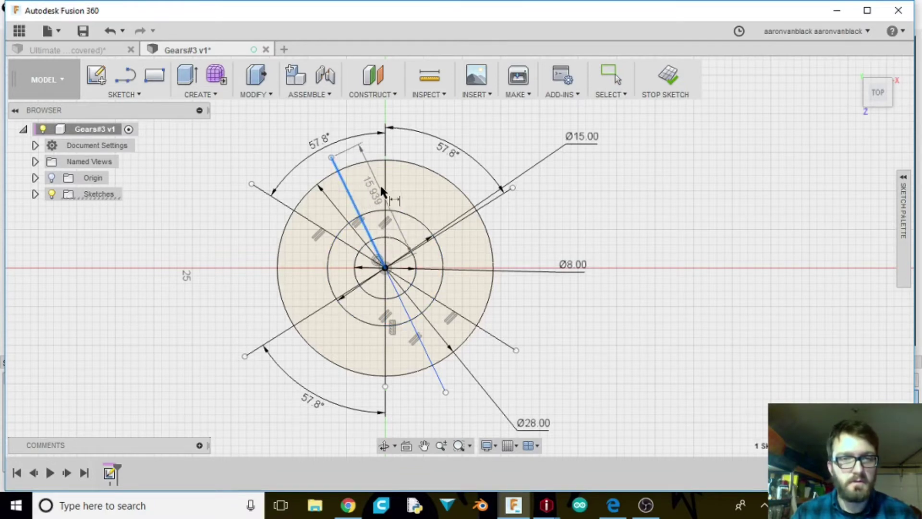
pyautogui.click(385, 185)
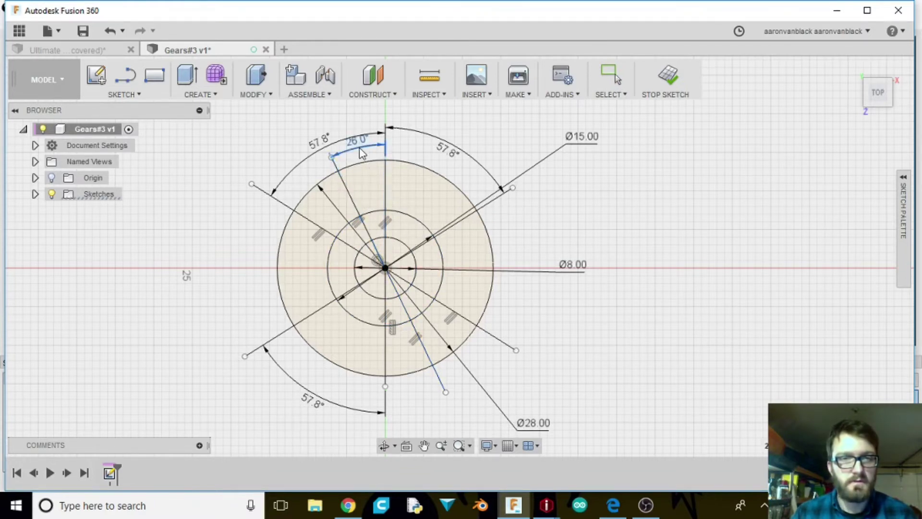
pyautogui.click(372, 157)
pyautogui.write('22')
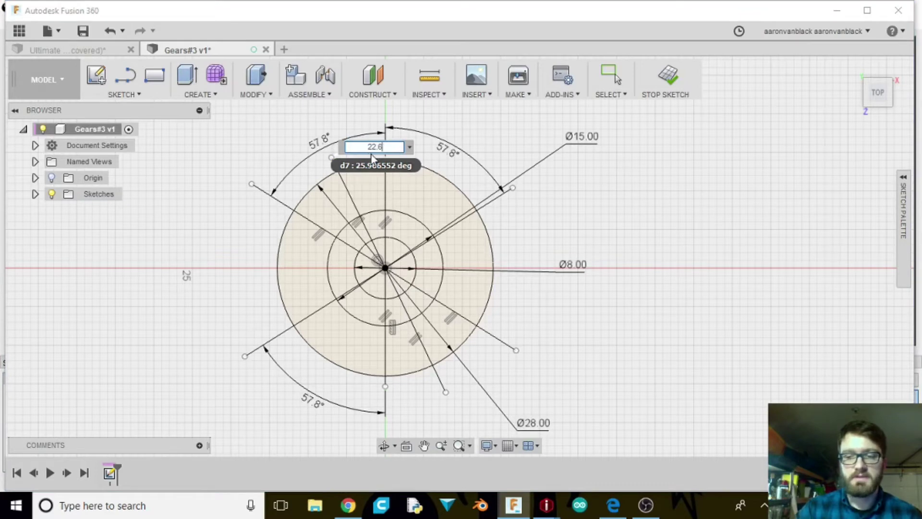
pyautogui.write('.6')
pyautogui.press('Return')
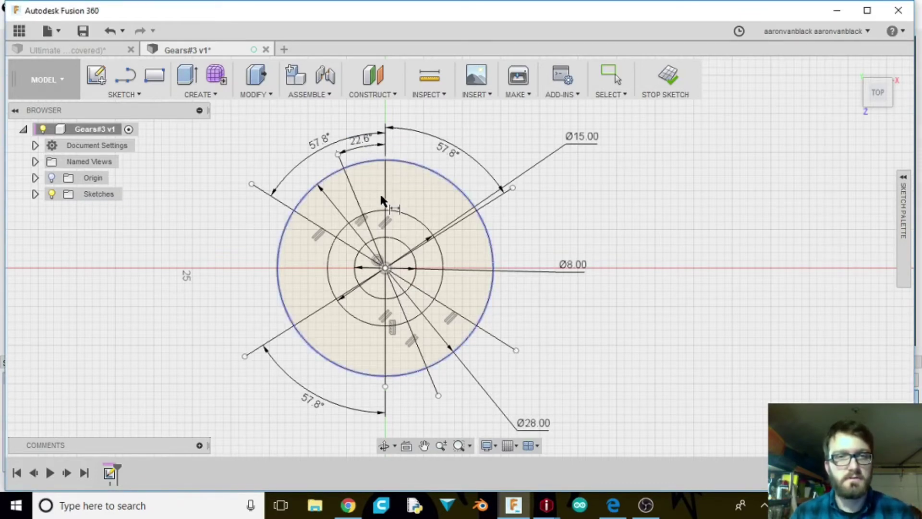
pyautogui.moveTo(317, 139); pyautogui.dragTo(314, 138)
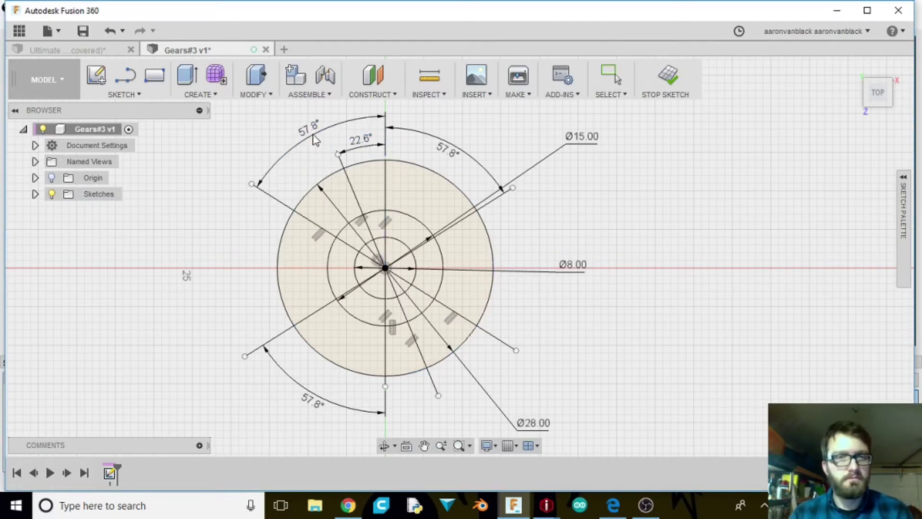
pyautogui.press('Escape')
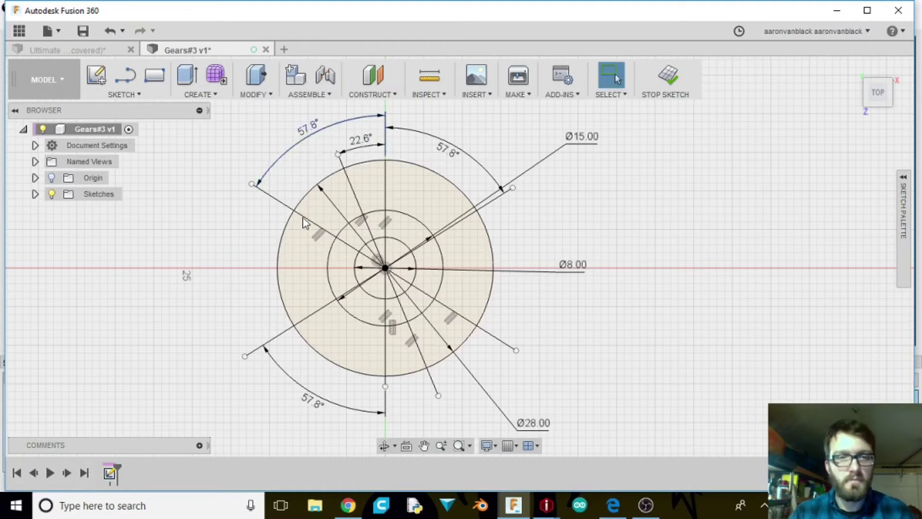
# Step: Select the ten ring sector profiles around the centre
pyautogui.click(301, 290)
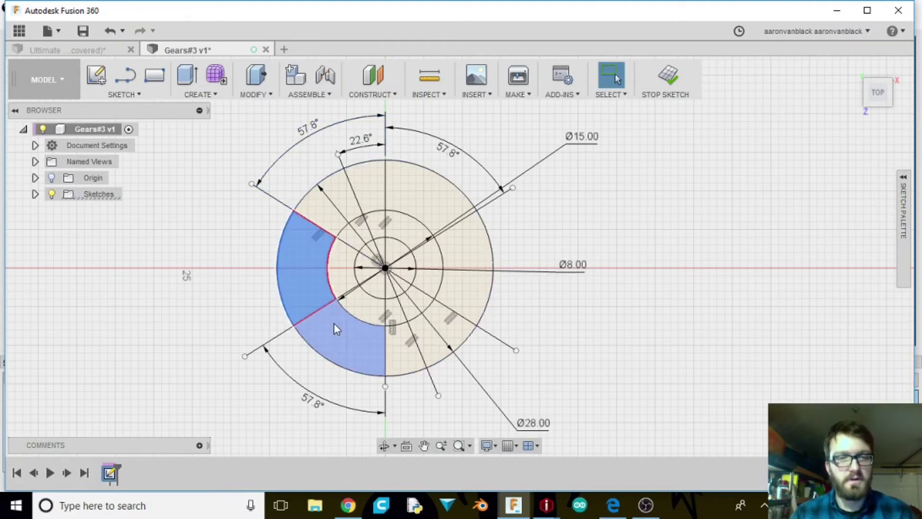
pyautogui.click(377, 355)
pyautogui.click(392, 352)
pyautogui.click(425, 343)
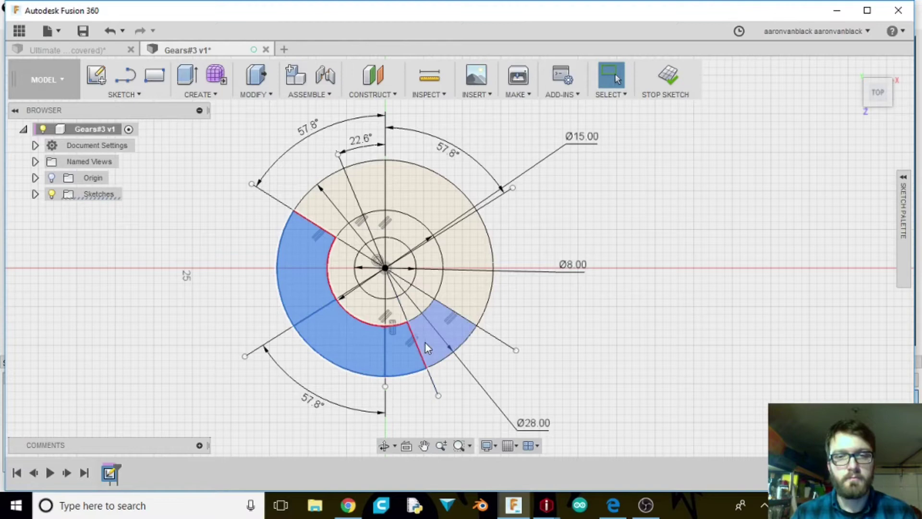
pyautogui.click(471, 295)
pyautogui.click(427, 206)
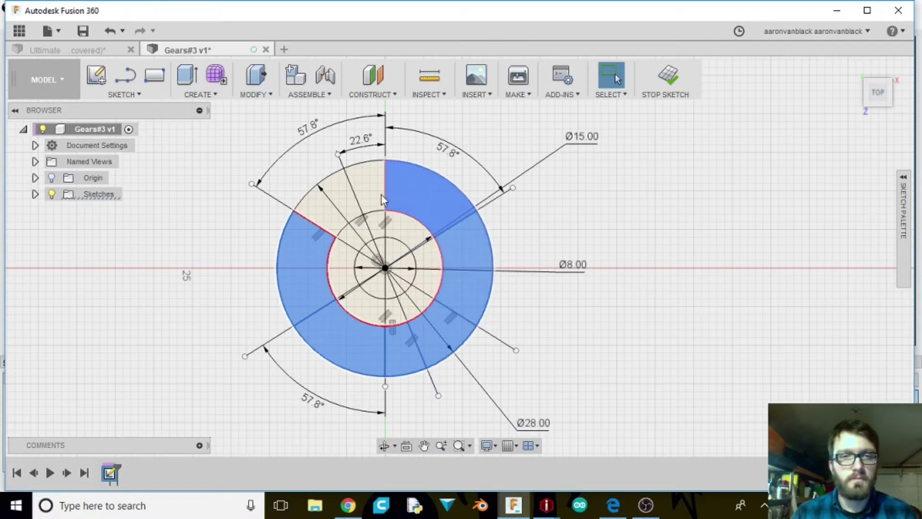
pyautogui.click(355, 194)
pyautogui.click(336, 190)
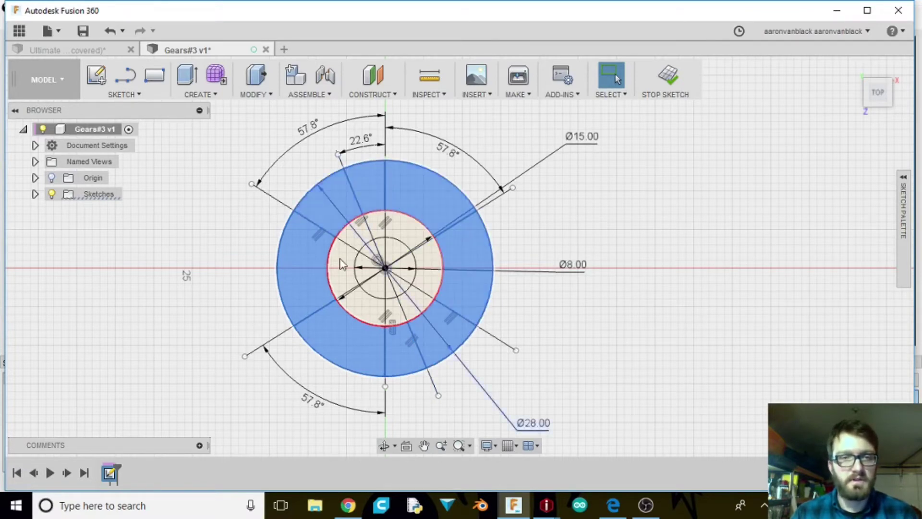
pyautogui.click(346, 287)
pyautogui.click(433, 277)
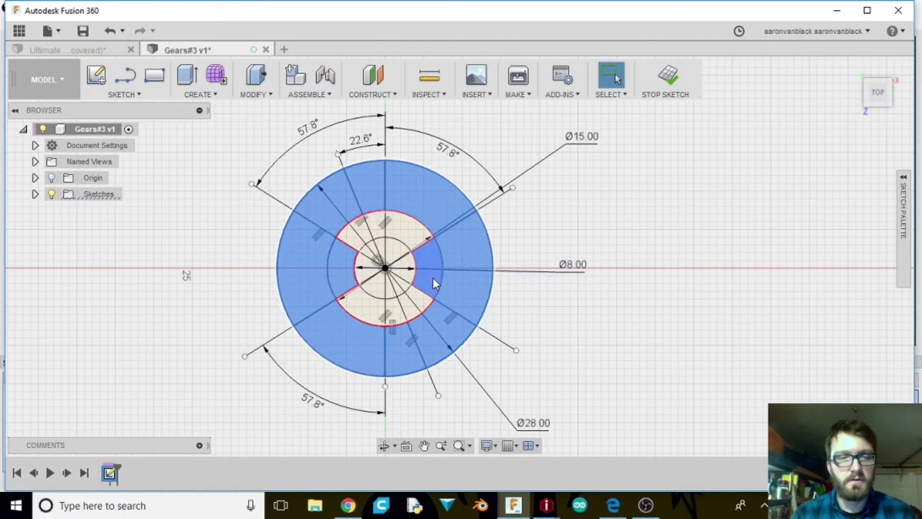
# Step: Extrude the selected profiles 12 mm as a new body
pyautogui.press('e')
pyautogui.keyDown('shift'); pyautogui.moveTo(433, 278); pyautogui.dragTo(432, 257, button='middle'); pyautogui.keyUp('shift')
pyautogui.write('12')
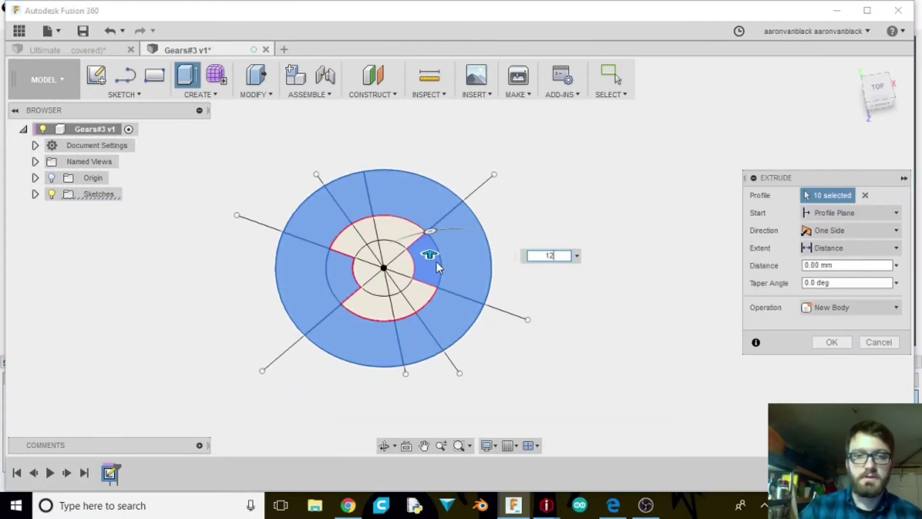
pyautogui.press('Return')
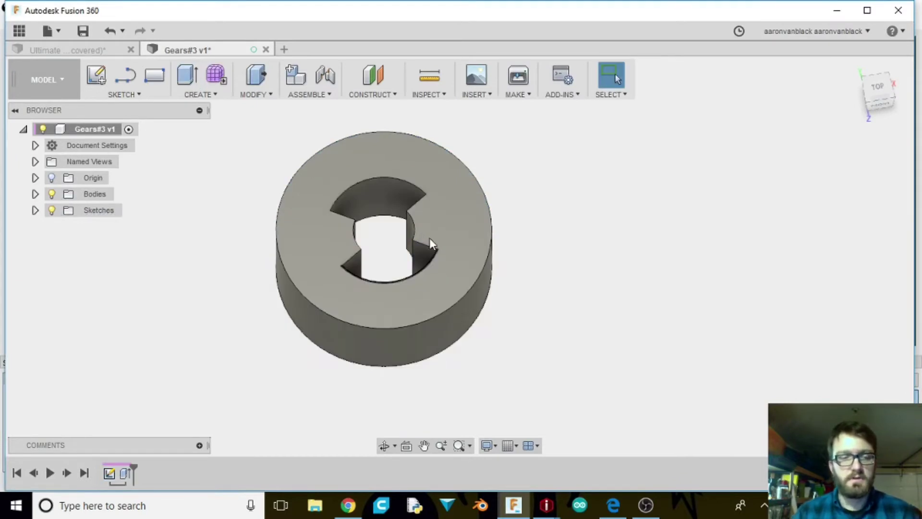
pyautogui.keyDown('shift'); pyautogui.moveTo(424, 218); pyautogui.dragTo(401, 243, button='middle'); pyautogui.keyUp('shift')
# Step: Reopen the gear sketch and extrude the two small inner wedge sectors 15 mm
pyautogui.click(878, 88)
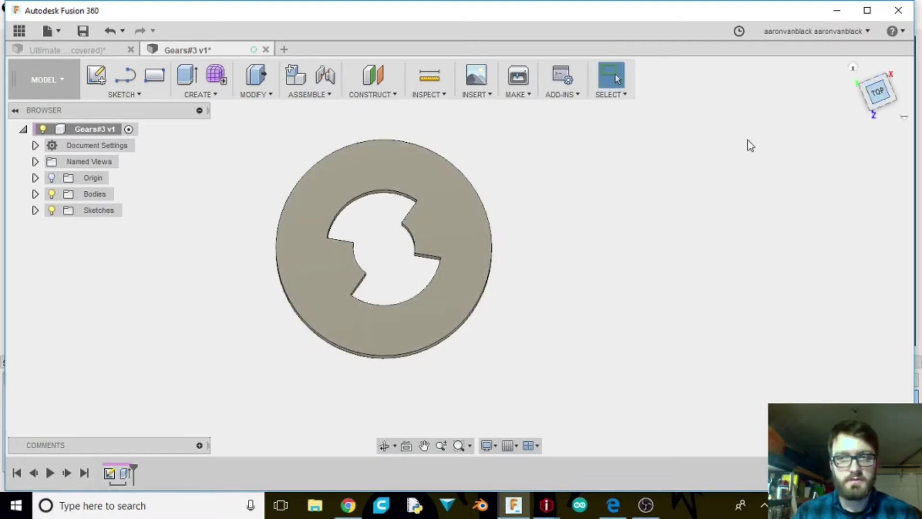
pyautogui.rightClick(108, 474)
pyautogui.click(126, 341)
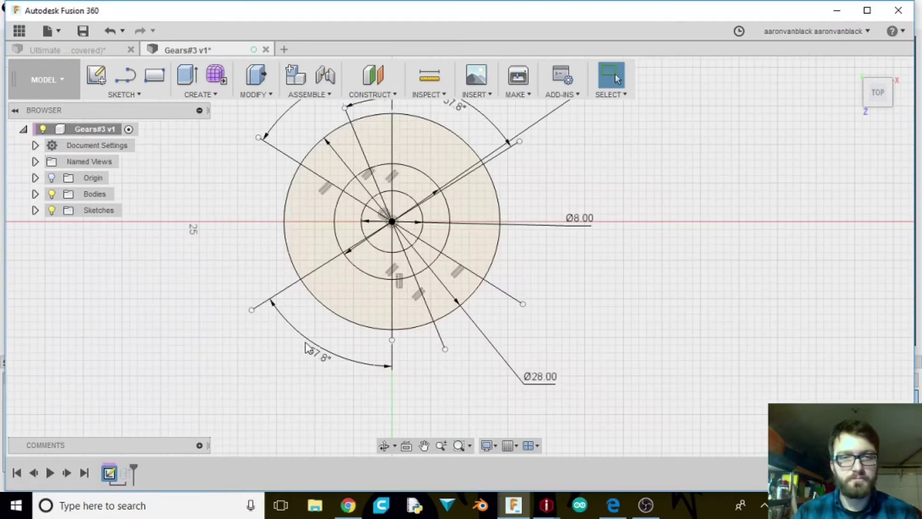
pyautogui.click(359, 195)
pyautogui.keyDown('shift'); pyautogui.click(429, 260); pyautogui.keyUp('shift')
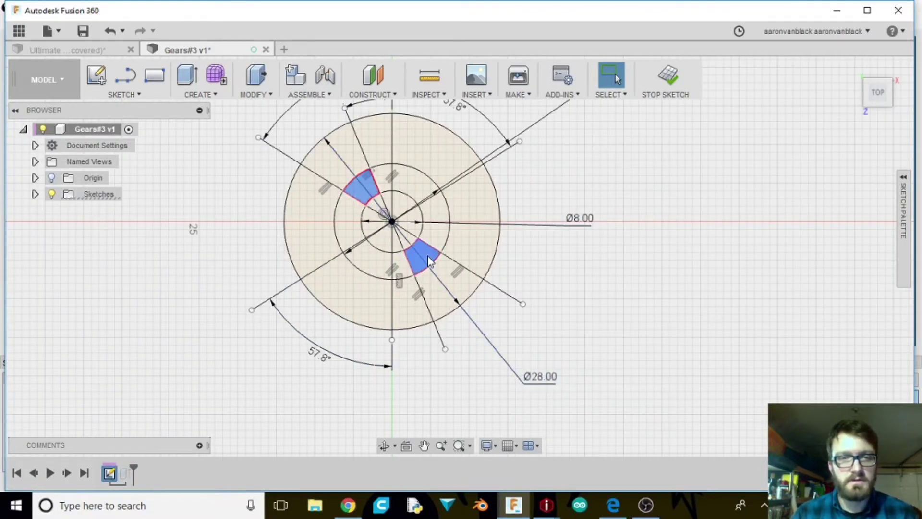
pyautogui.press('e')
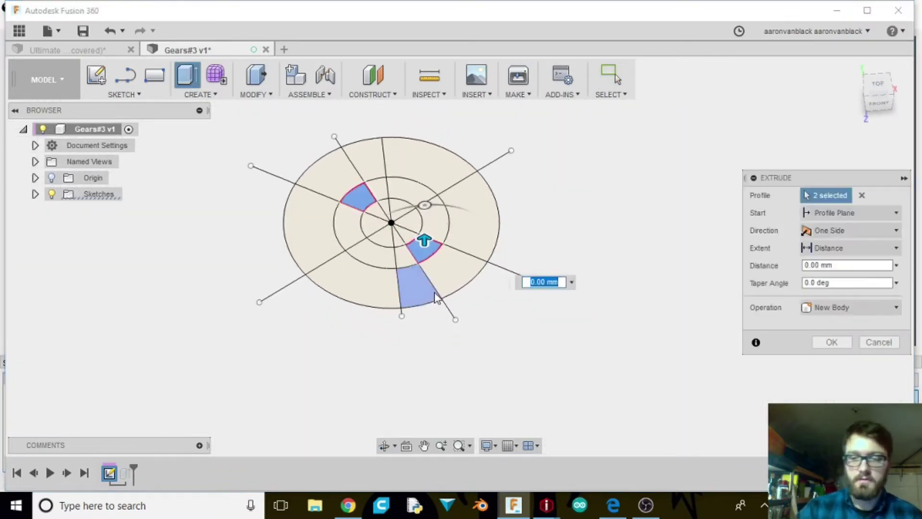
pyautogui.write('15')
pyautogui.press('Return')
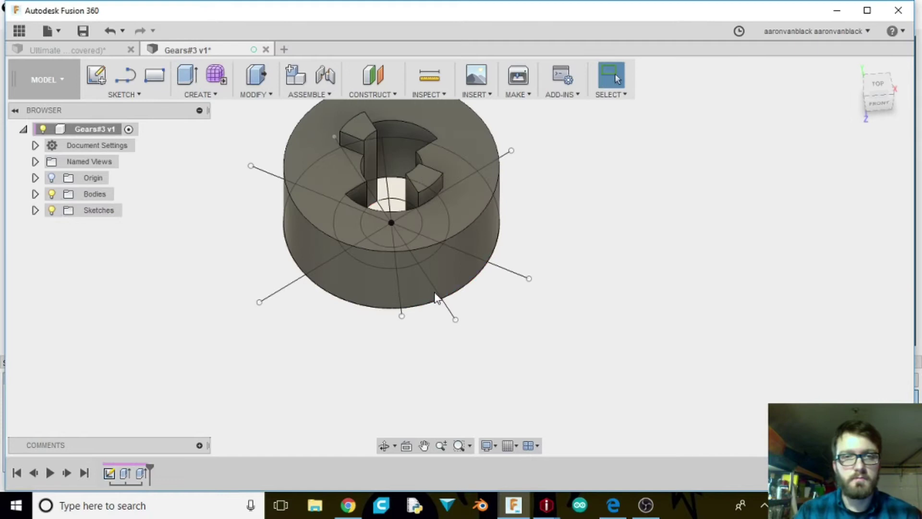
# Step: Join the first wedge into the ring body and fillet its edge 12.5 mm
pyautogui.click(259, 95)
pyautogui.click(261, 225)
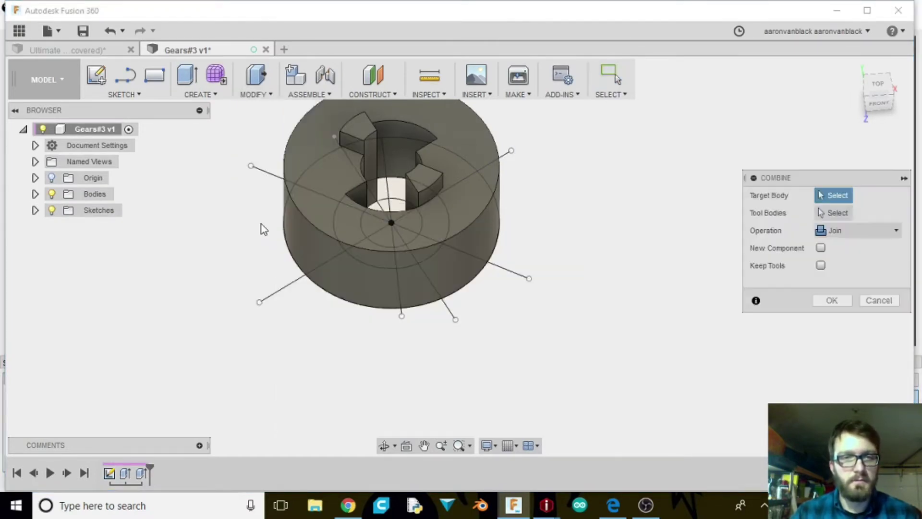
pyautogui.click(429, 181)
pyautogui.click(457, 202)
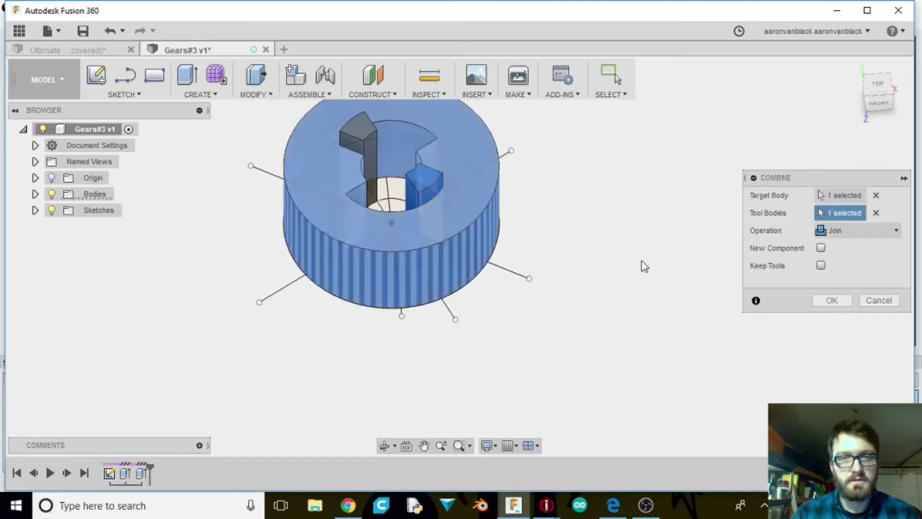
pyautogui.click(828, 300)
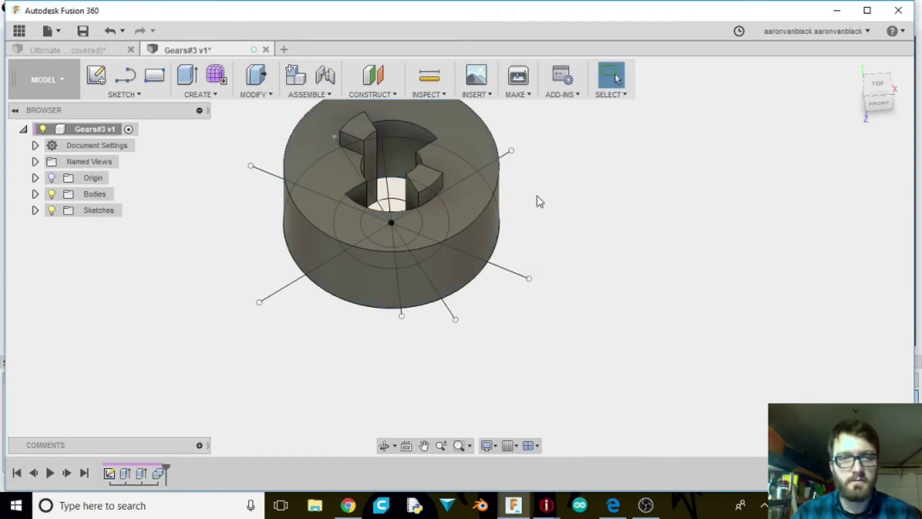
pyautogui.click(429, 167)
pyautogui.write('f')
pyautogui.write('1')
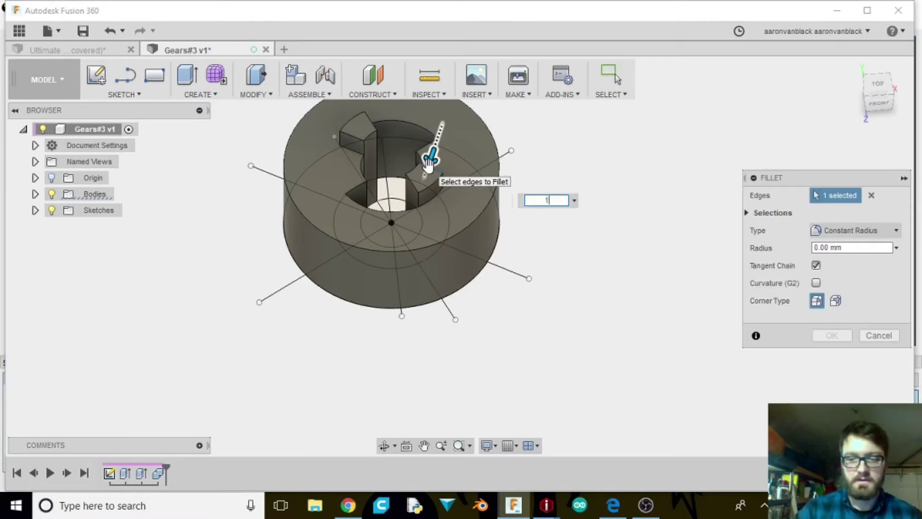
pyautogui.write('2.5')
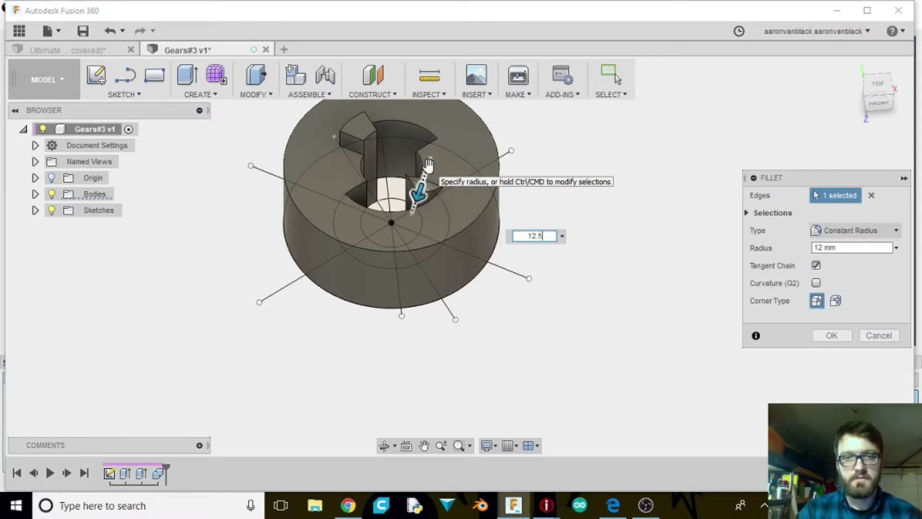
pyautogui.press('Return')
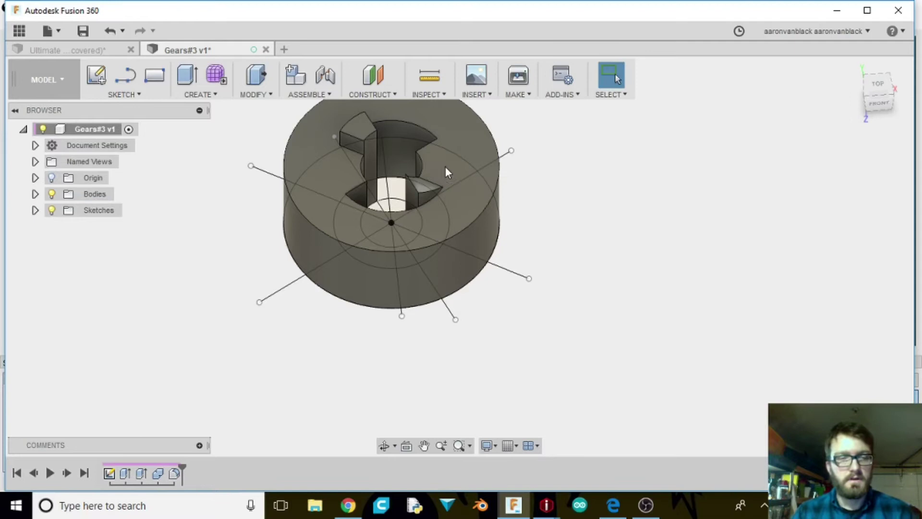
# Step: Join the other key piece with the main body and fillet its notch edge 12 mm
pyautogui.click(243, 93)
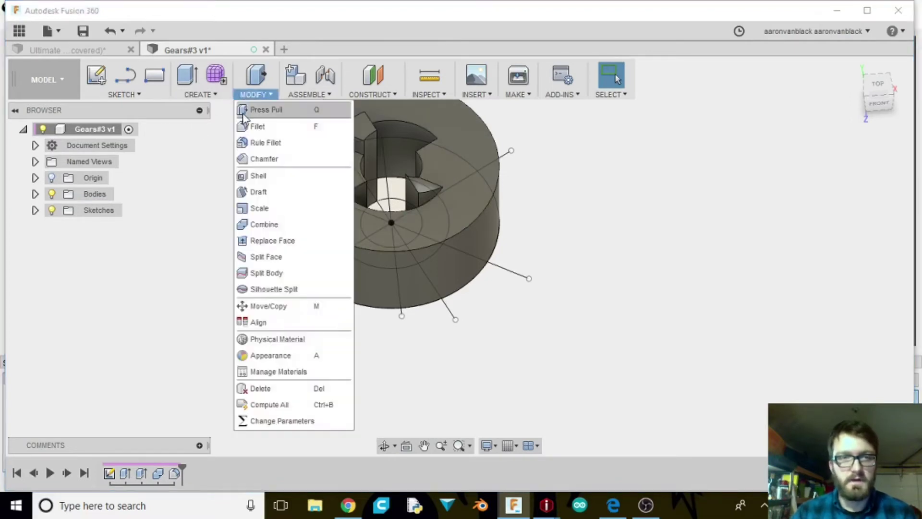
pyautogui.click(257, 224)
pyautogui.click(352, 131)
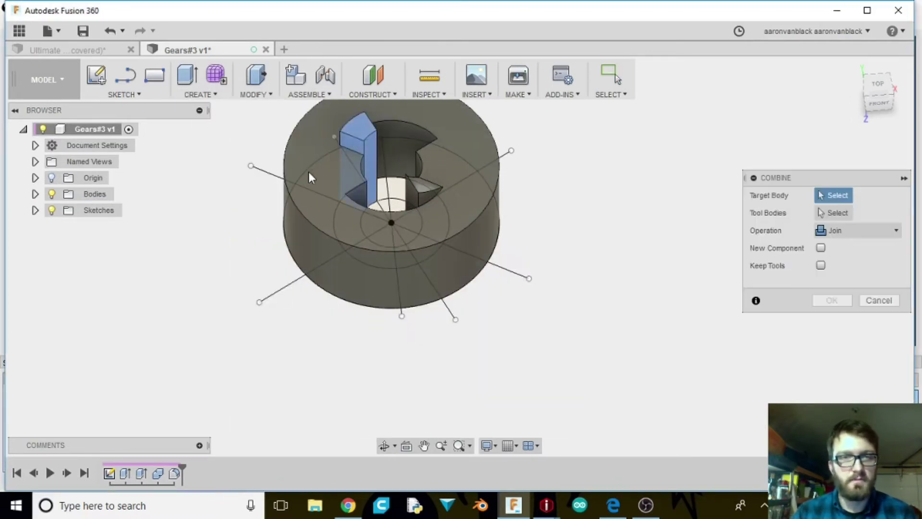
pyautogui.click(309, 175)
pyautogui.click(827, 302)
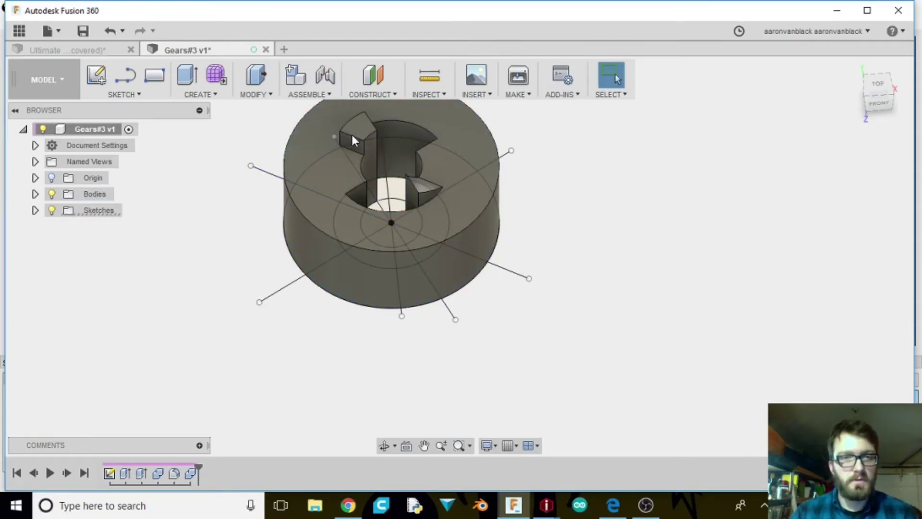
pyautogui.press('f')
pyautogui.click(351, 134)
pyautogui.write('12')
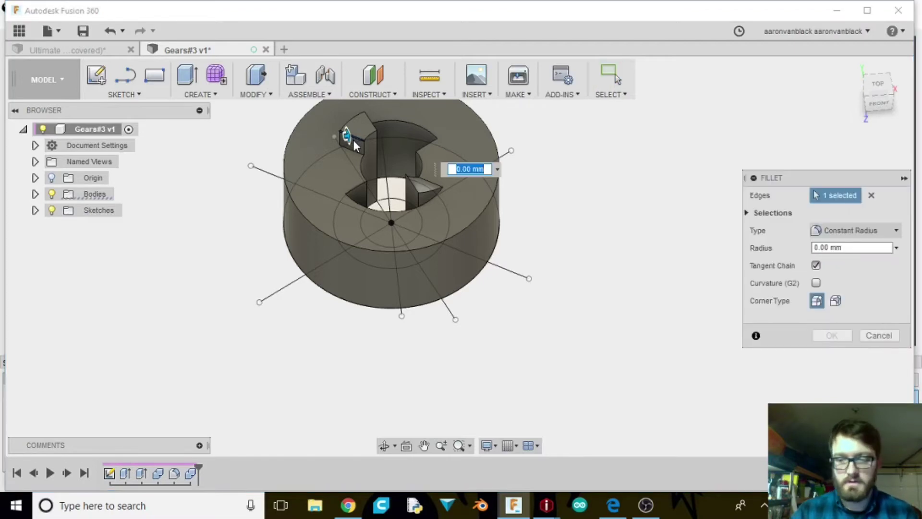
pyautogui.press('Return')
pyautogui.press('Return')
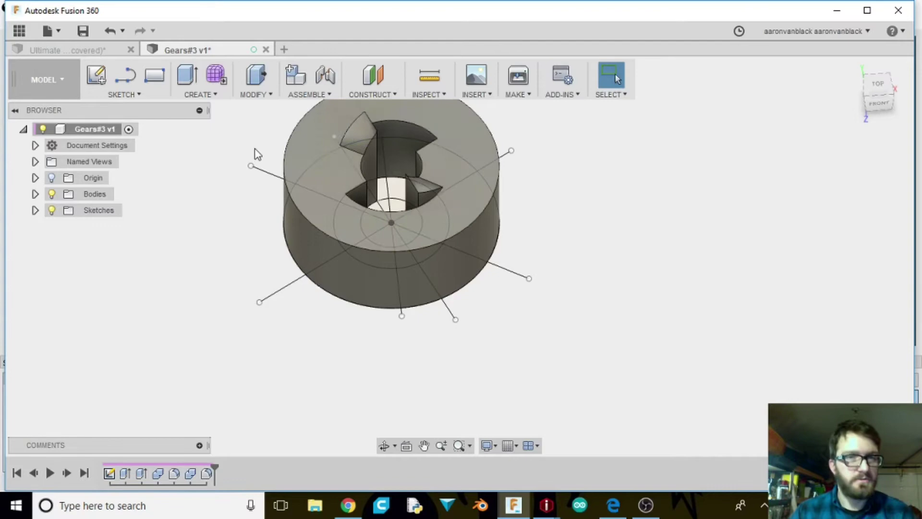
# Step: Reopen the first sketch and extrude the four sector lug profiles 15 mm
pyautogui.rightClick(109, 473)
pyautogui.click(129, 340)
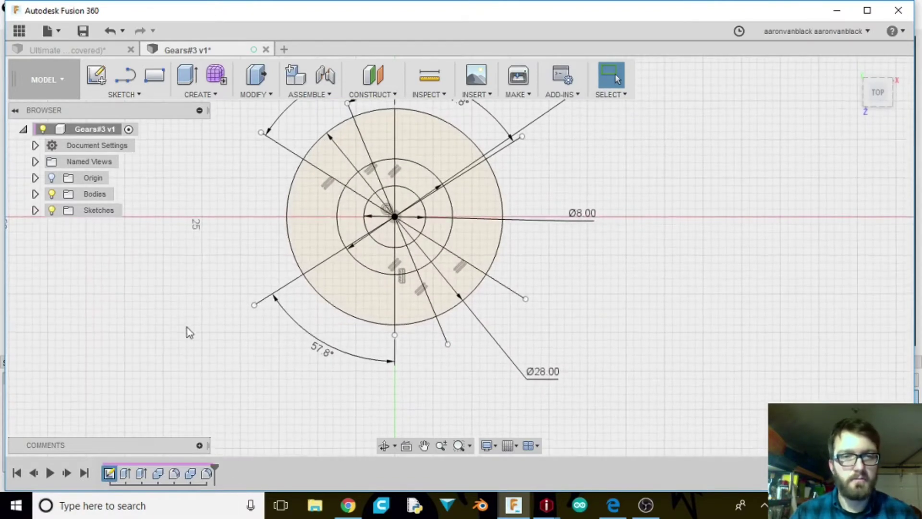
pyautogui.click(416, 187)
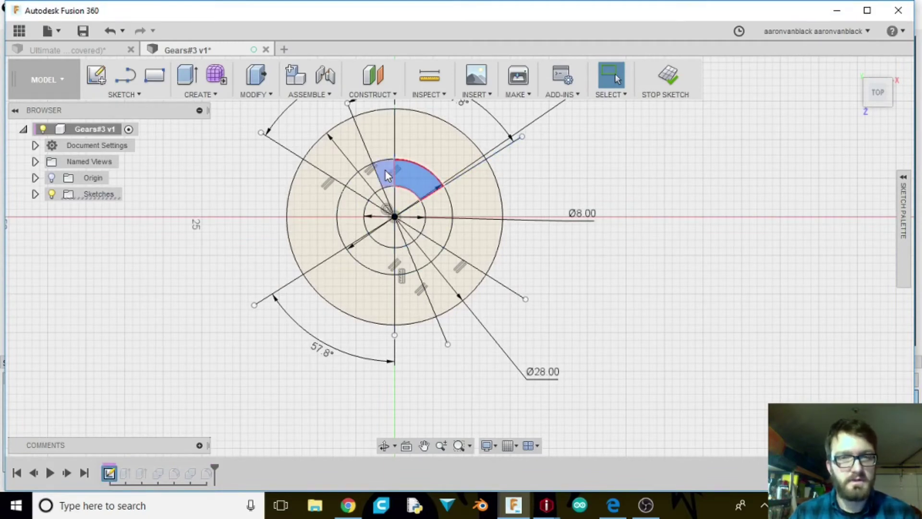
pyautogui.click(385, 264)
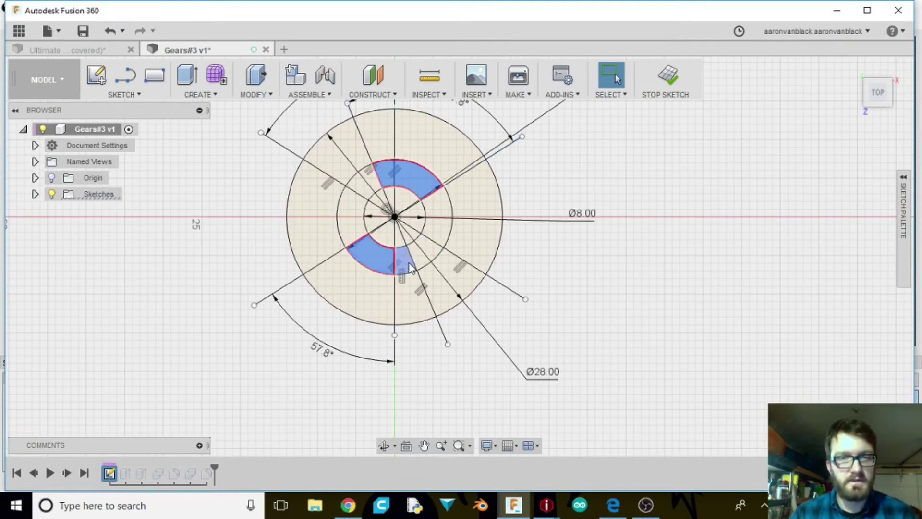
pyautogui.click(410, 266)
pyautogui.press('e')
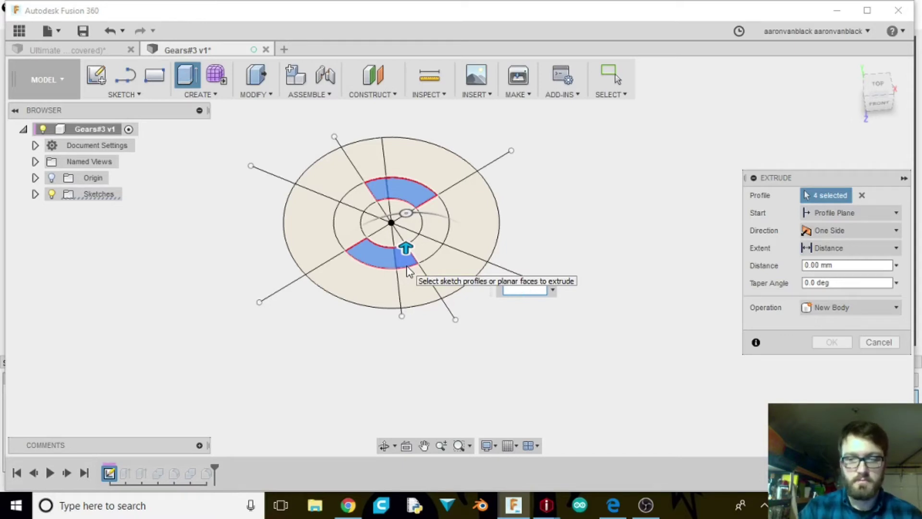
pyautogui.write('15')
pyautogui.press('Return')
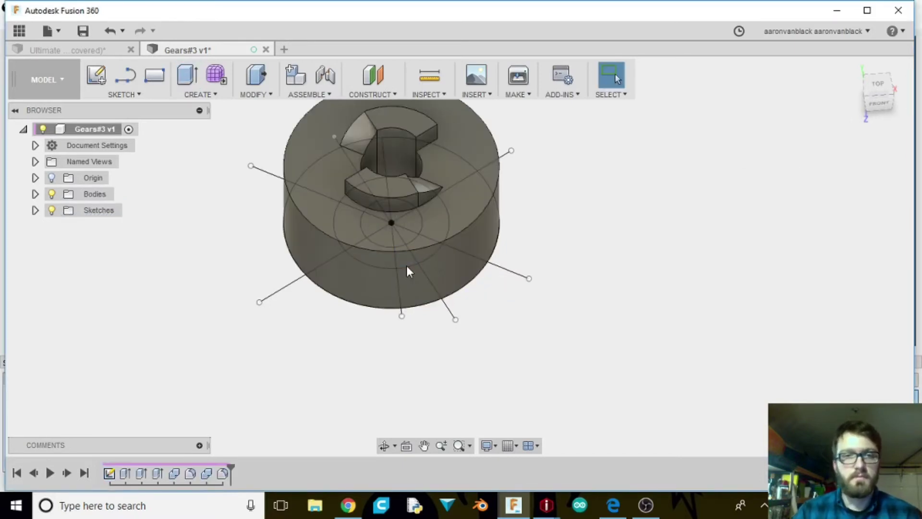
# Step: Join the sector lug bodies into the hub with two Combine Join operations
pyautogui.click(253, 94)
pyautogui.click(259, 224)
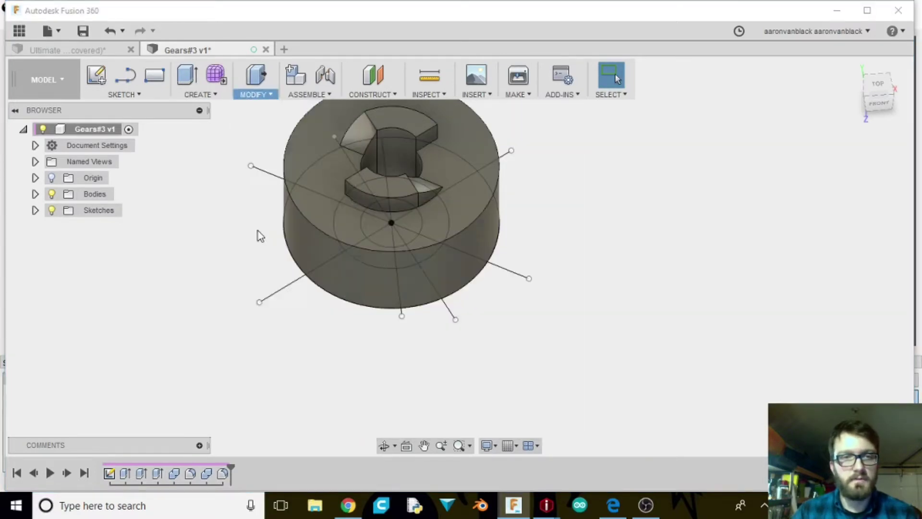
pyautogui.click(334, 202)
pyautogui.click(359, 189)
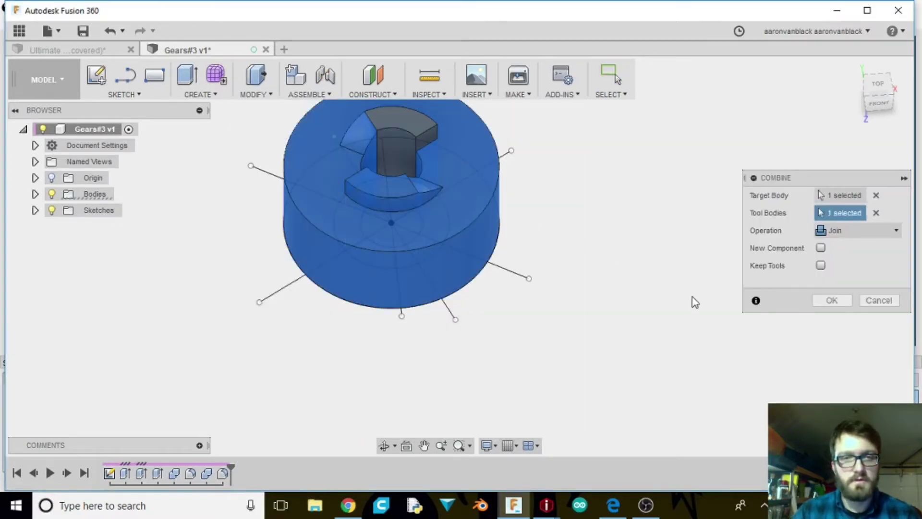
pyautogui.click(831, 301)
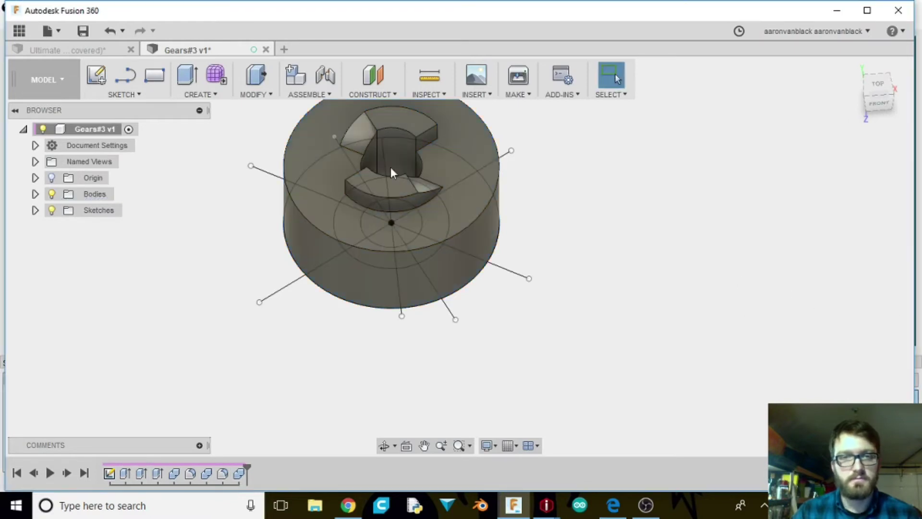
pyautogui.click(413, 125)
pyautogui.click(255, 95)
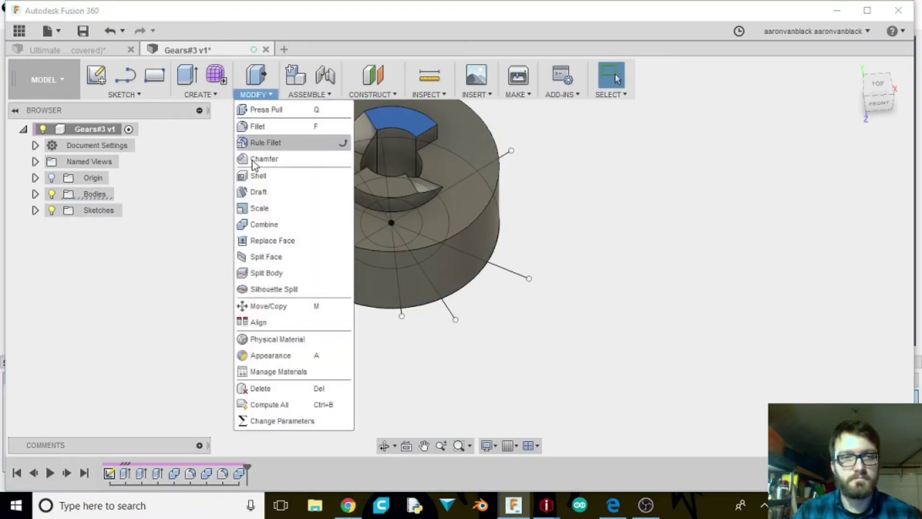
pyautogui.click(264, 225)
pyautogui.click(323, 215)
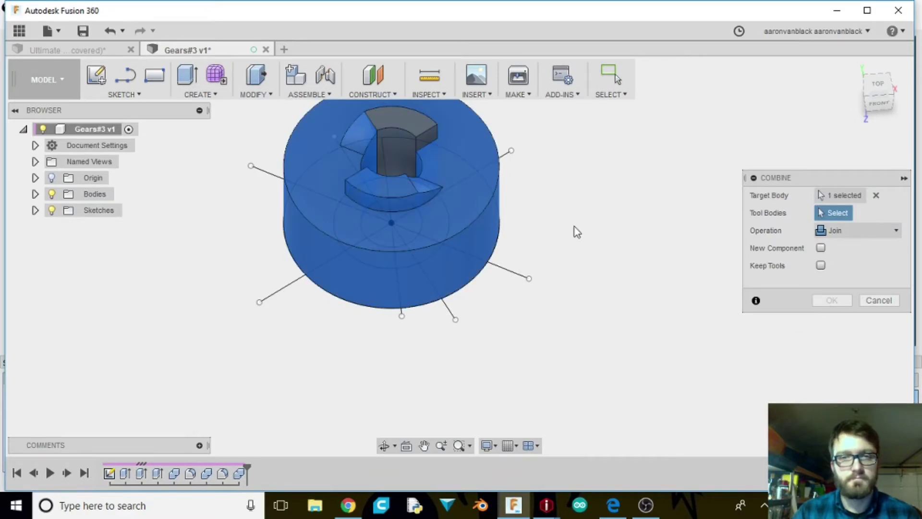
pyautogui.click(420, 128)
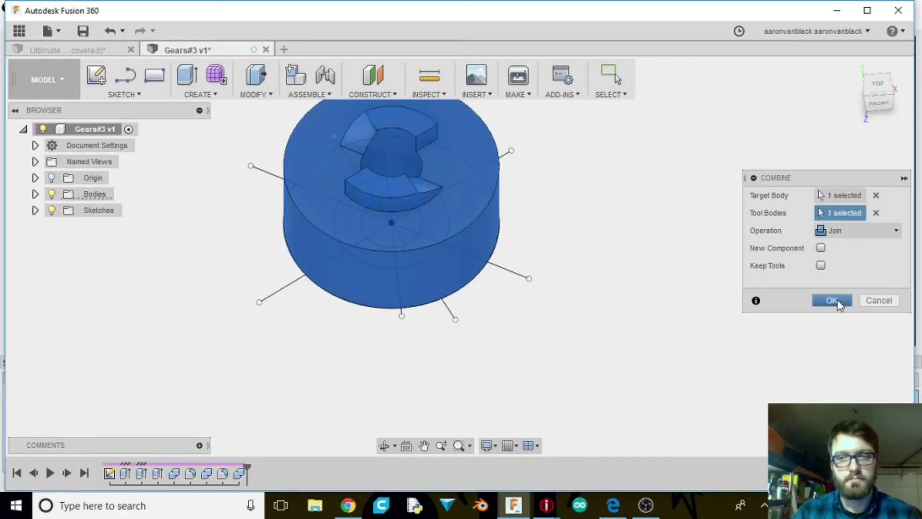
pyautogui.click(833, 300)
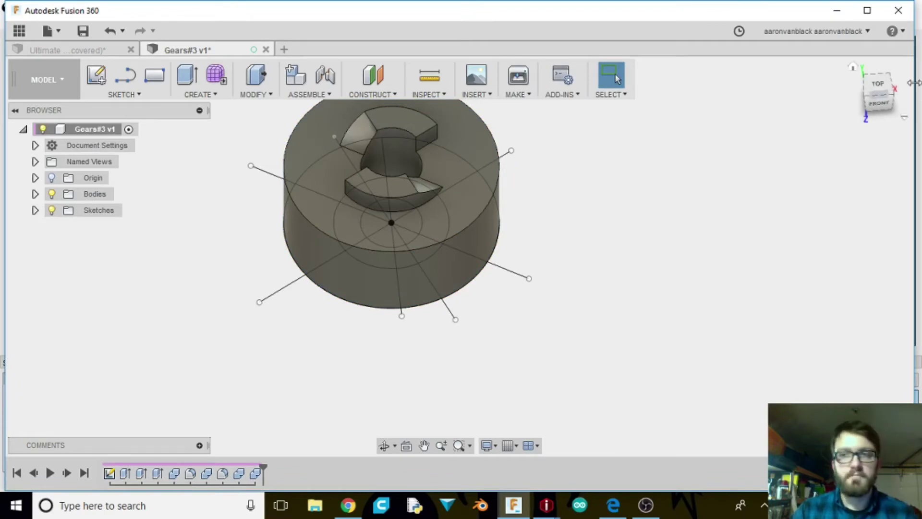
# Step: Switch to the Top view and begin a line on the gear's flat face
pyautogui.click(878, 85)
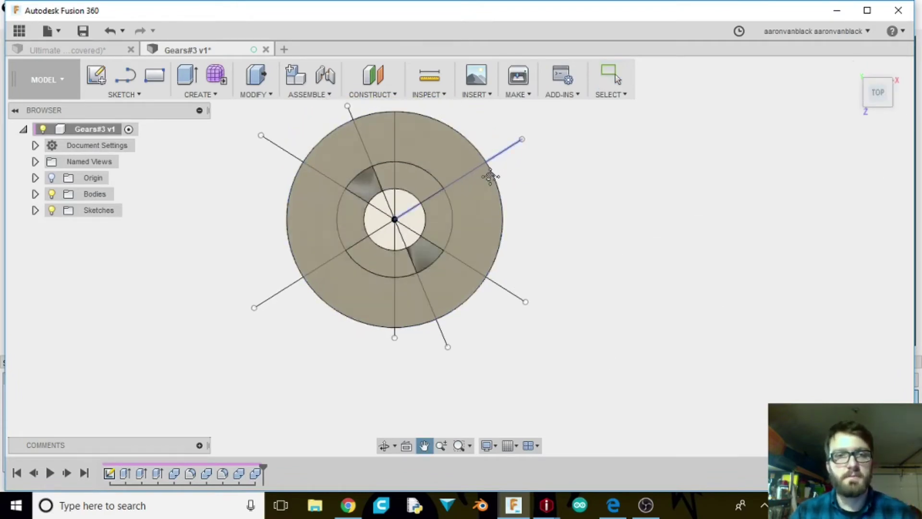
pyautogui.press('l')
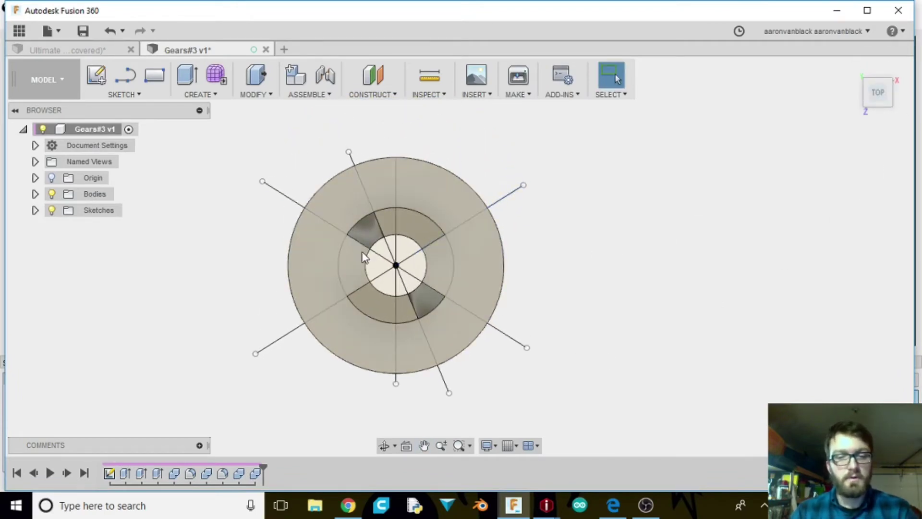
pyautogui.click(408, 185)
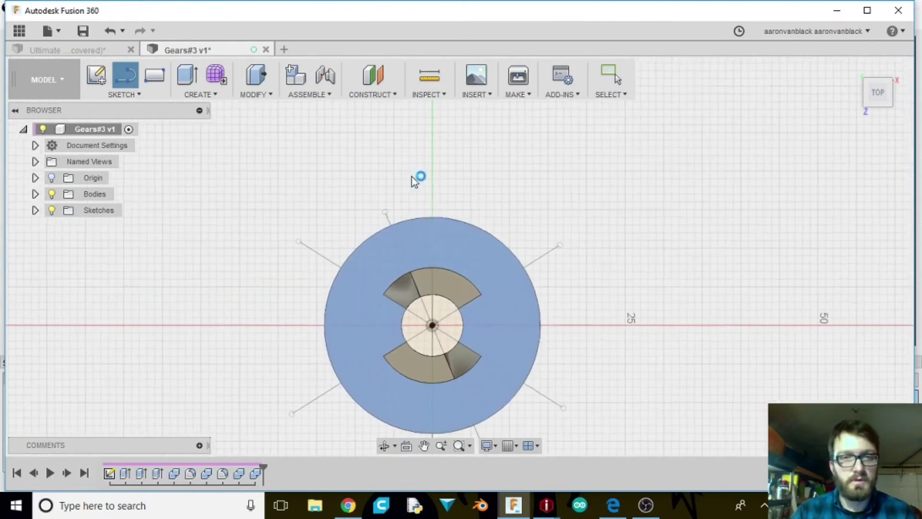
# Step: Start a sketch on the gear face and draw the 2.00 line and 0.25 segment at the rim's top
pyautogui.click(411, 177)
pyautogui.scroll(3, 445, 248)
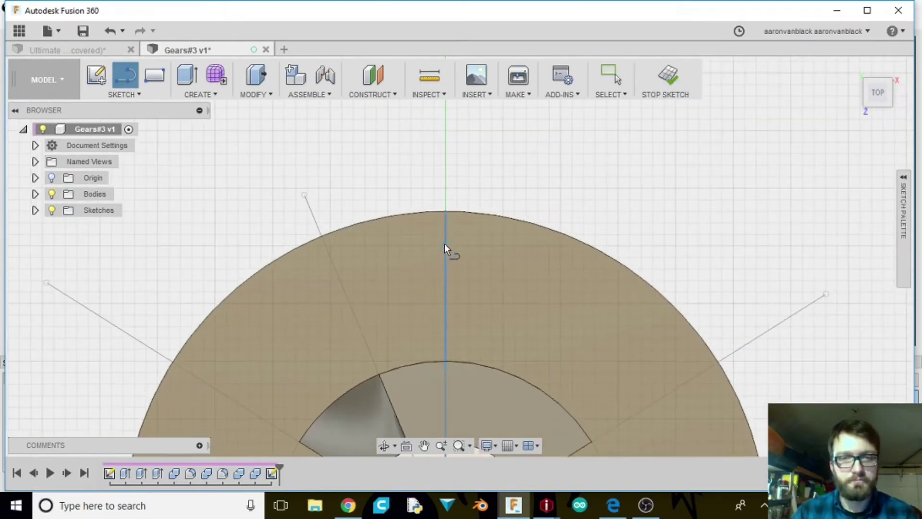
pyautogui.click(445, 215)
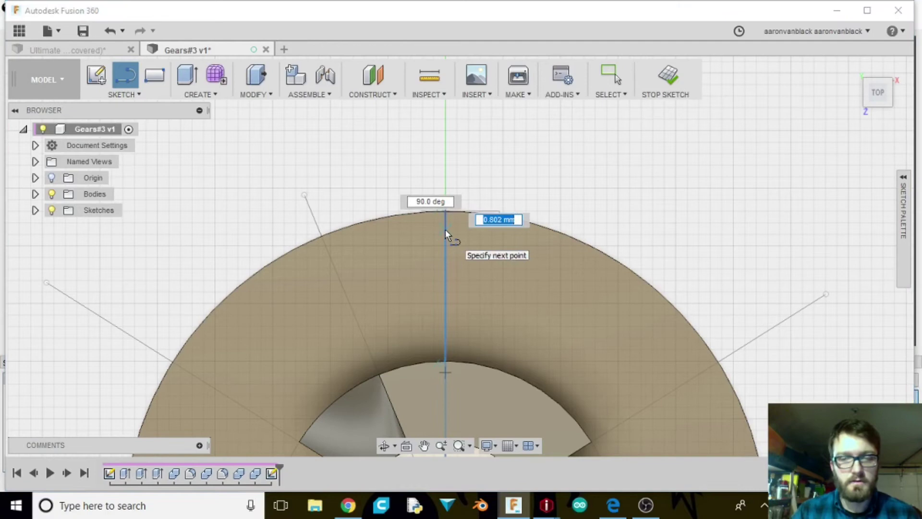
pyautogui.press('BackSpace')
pyautogui.press('Escape')
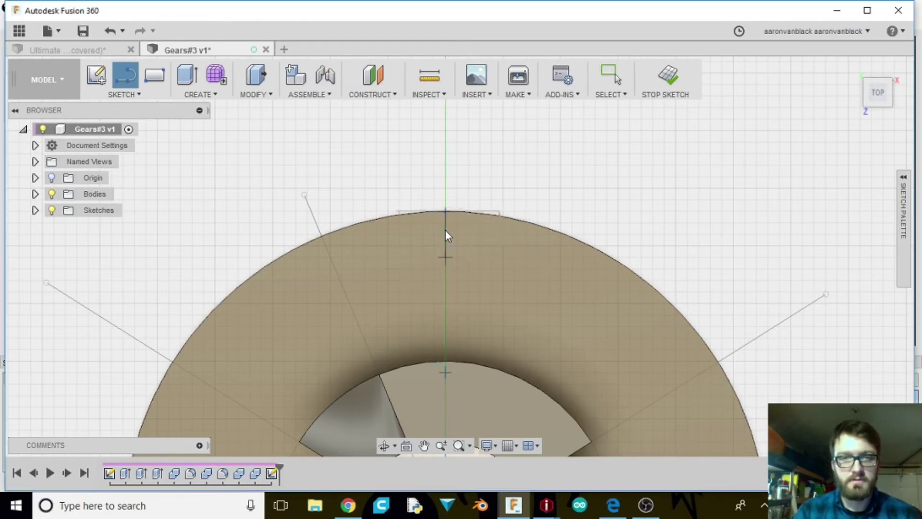
pyautogui.press('Escape')
pyautogui.press('l')
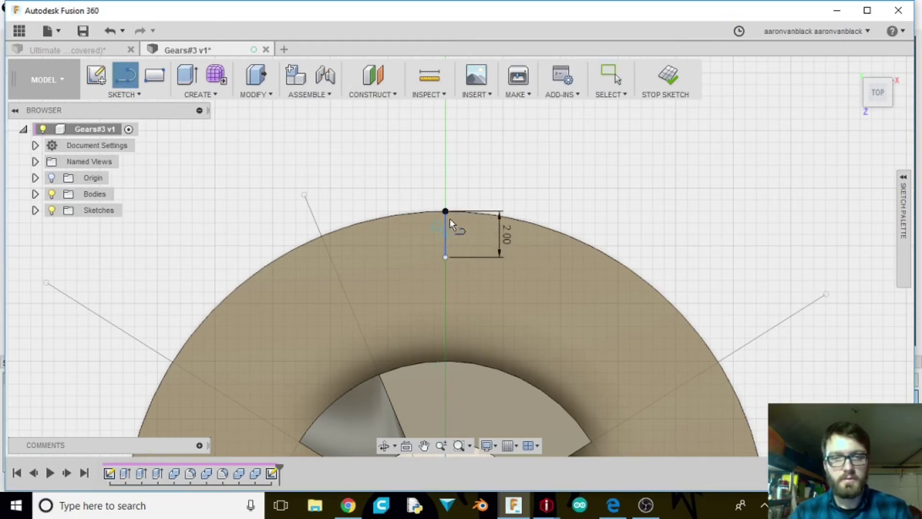
pyautogui.click(446, 211)
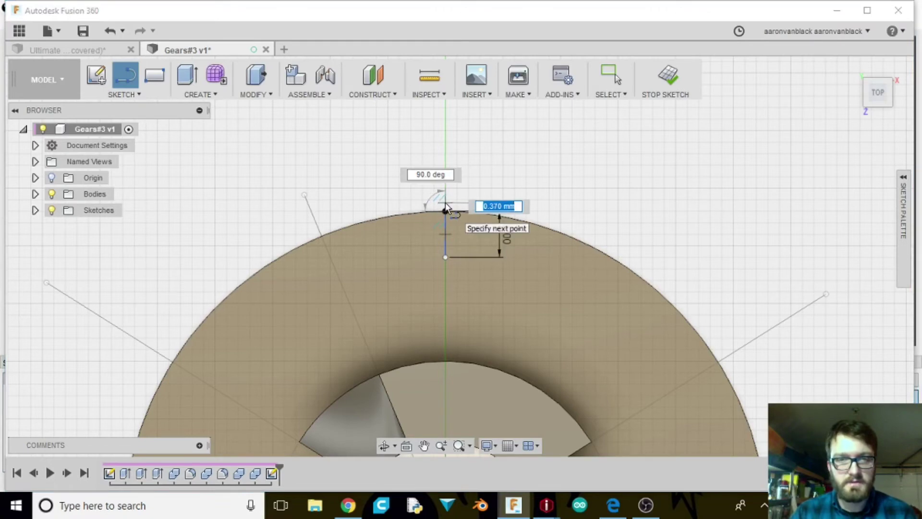
pyautogui.write('.2')
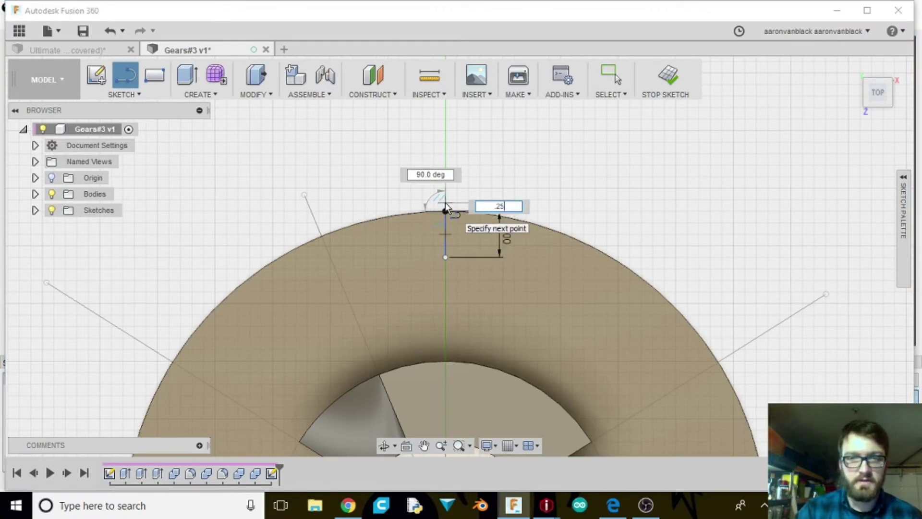
pyautogui.write('5')
pyautogui.press('Return')
pyautogui.press('Escape')
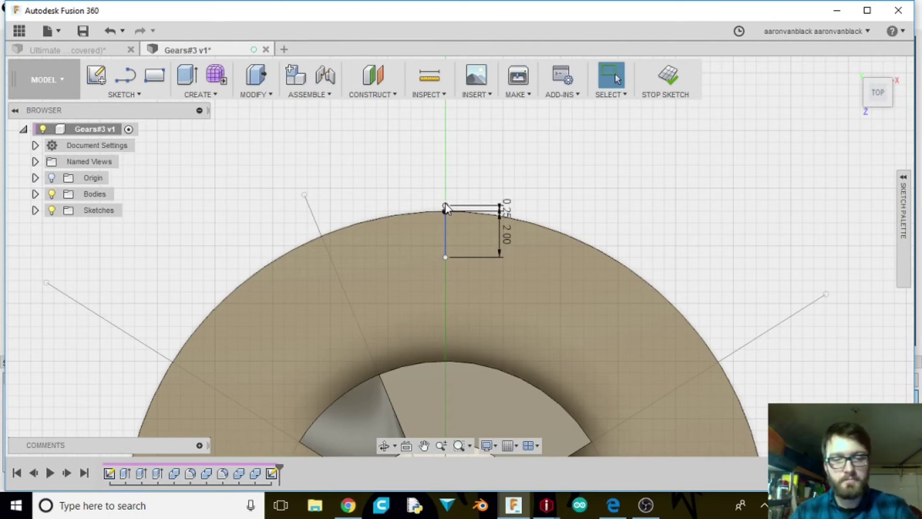
# Step: Draw the vertical segment down from the rim top and a 0.50 horizontal segment
pyautogui.press('l')
pyautogui.click(446, 211)
pyautogui.click(446, 258)
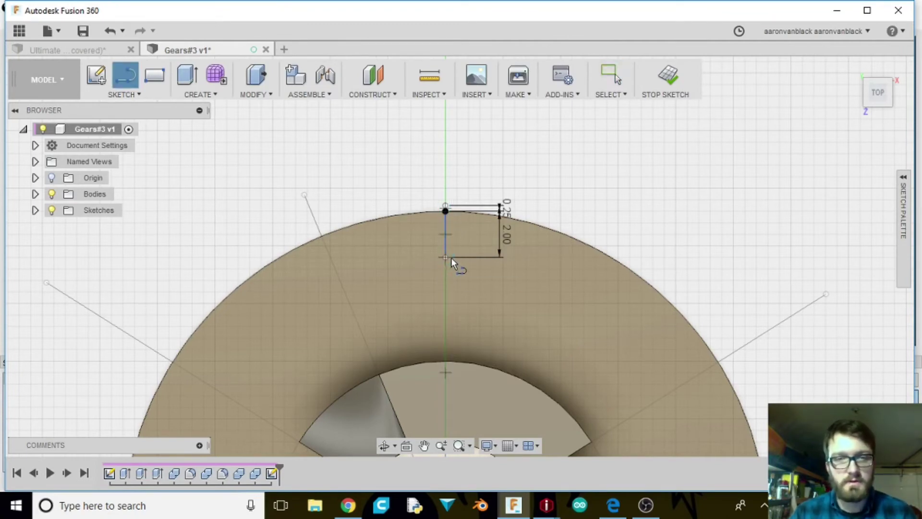
pyautogui.write('.5')
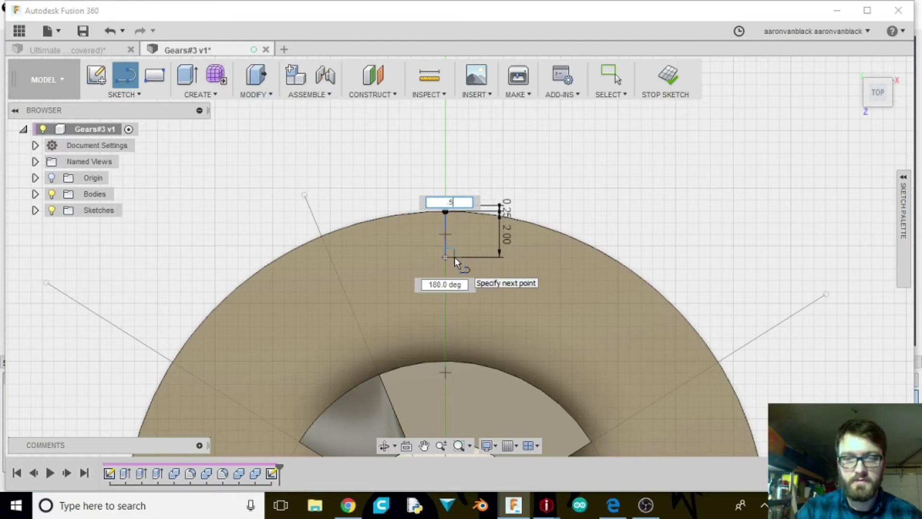
pyautogui.press('Return')
pyautogui.press('Escape')
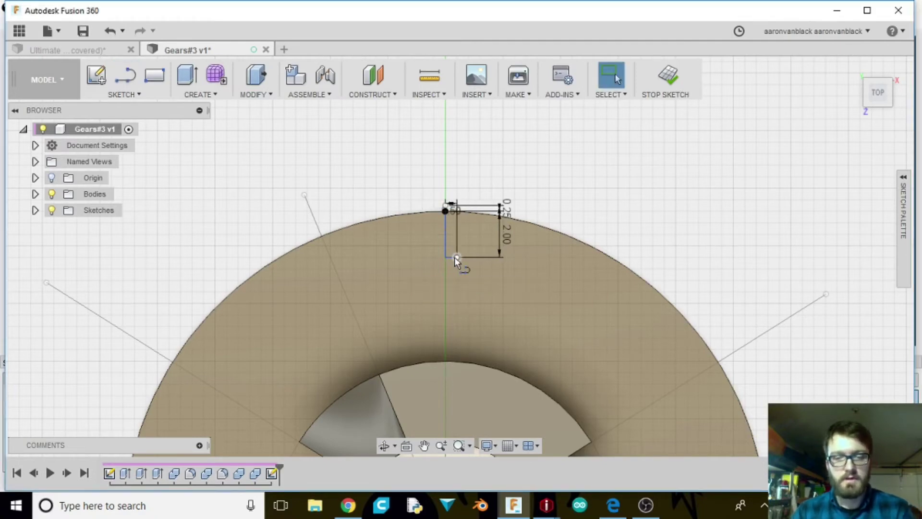
pyautogui.press('l')
pyautogui.click(444, 258)
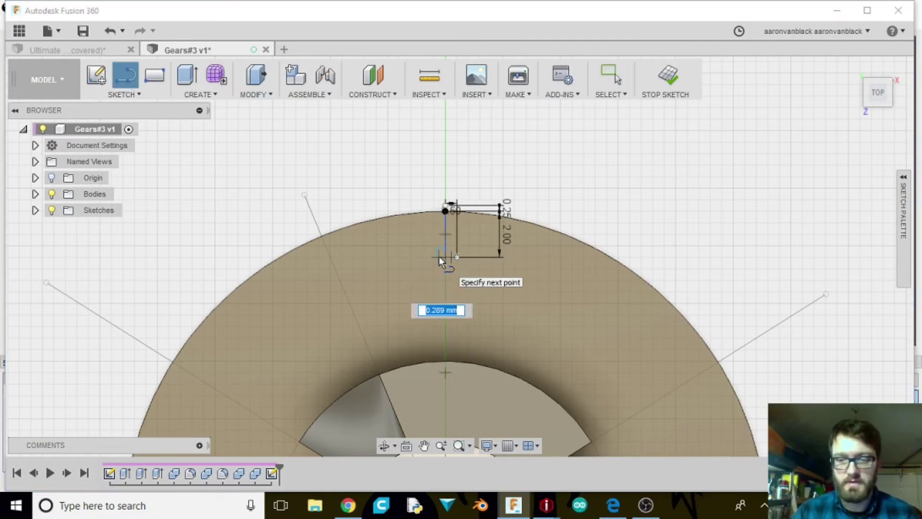
pyautogui.press('Escape')
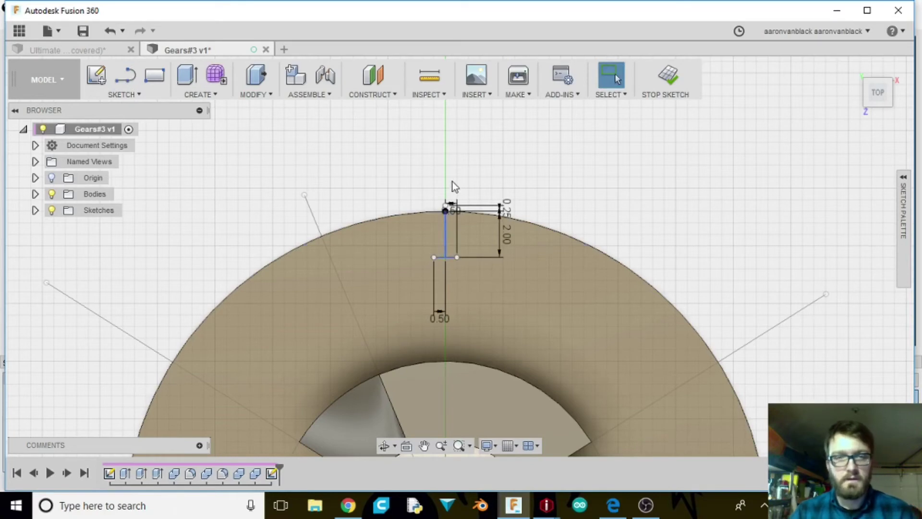
pyautogui.scroll(5, 453, 182)
# Step: Draw two 1.25 lines, rightward and leftward, from the sketch's top corner
pyautogui.press('l')
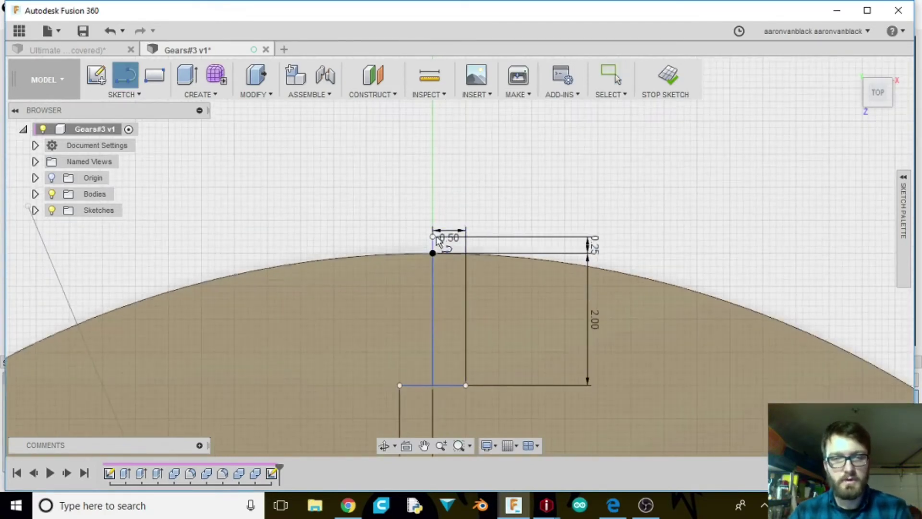
pyautogui.click(436, 236)
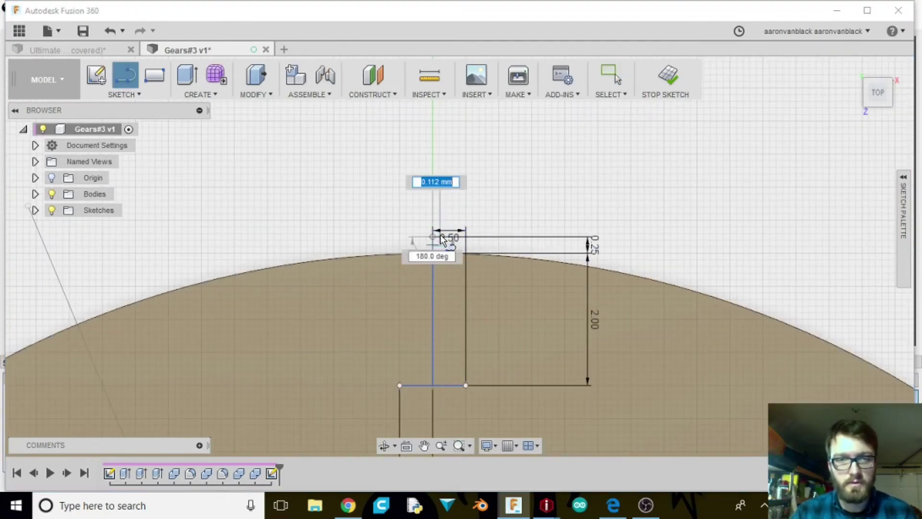
pyautogui.write('1')
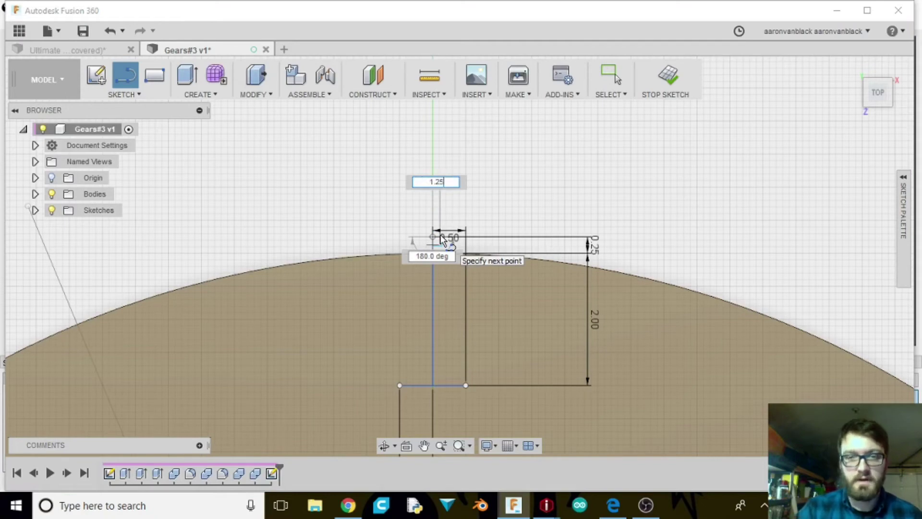
pyautogui.write('.25')
pyautogui.press('Return')
pyautogui.press('Escape')
pyautogui.press('l')
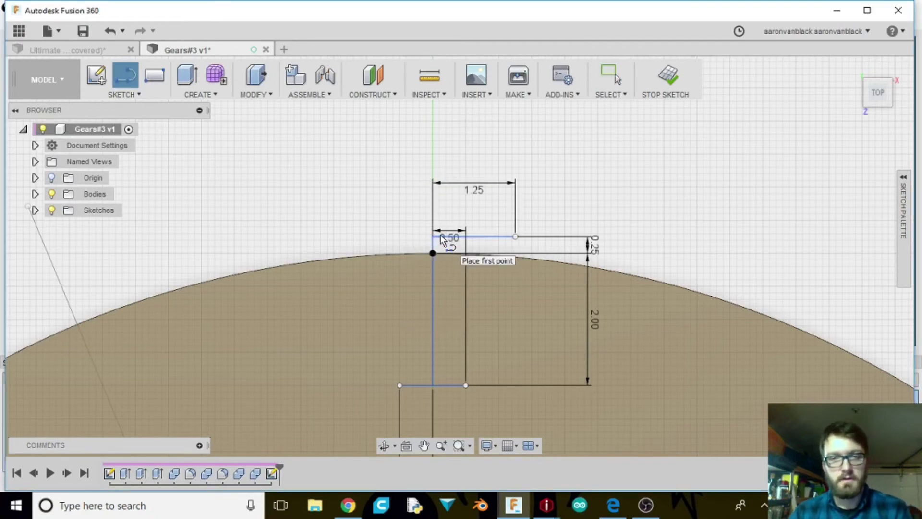
pyautogui.click(433, 236)
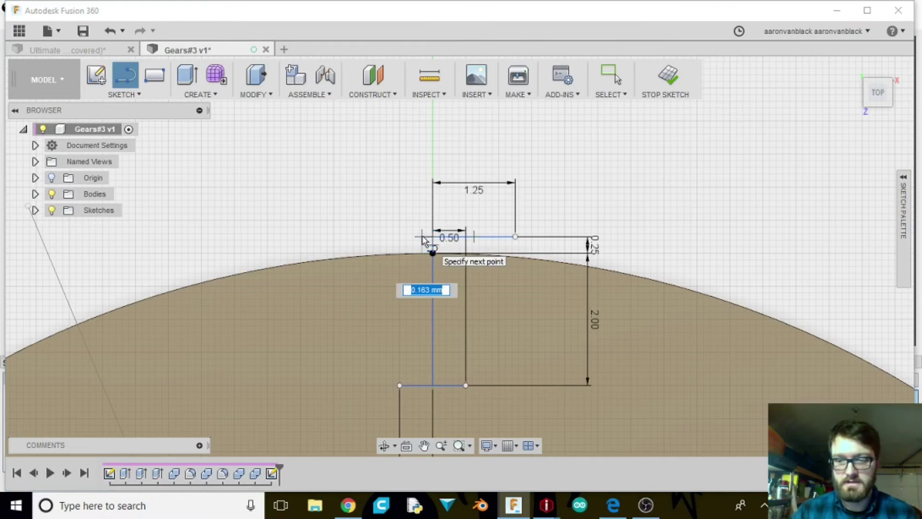
pyautogui.write('1.25')
pyautogui.press('Return')
pyautogui.press('Escape')
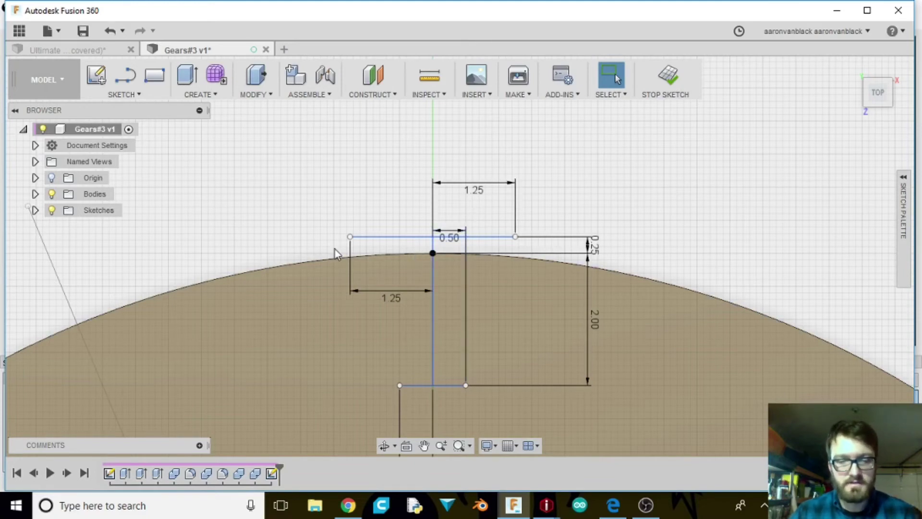
# Step: Draw the tooth's two slanted sides from the 1.25 endpoints to close the trapezoid
pyautogui.press('l')
pyautogui.click(349, 237)
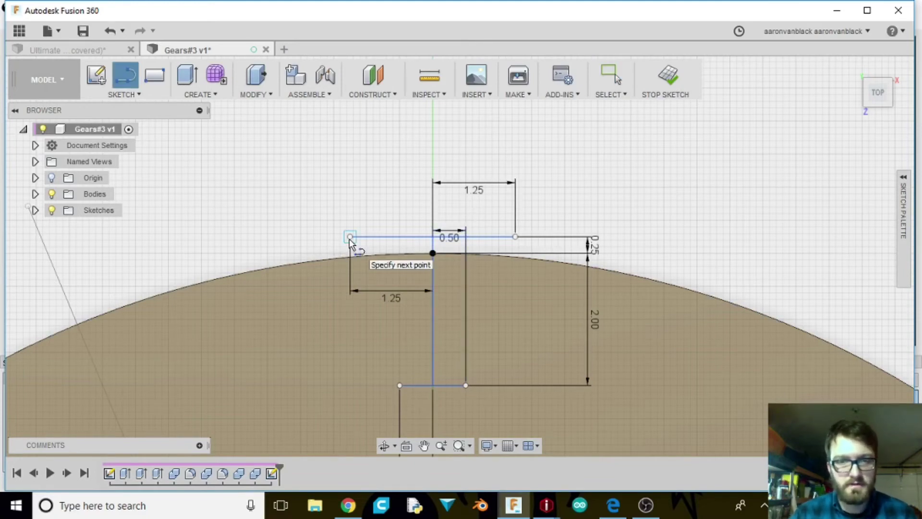
pyautogui.click(400, 385)
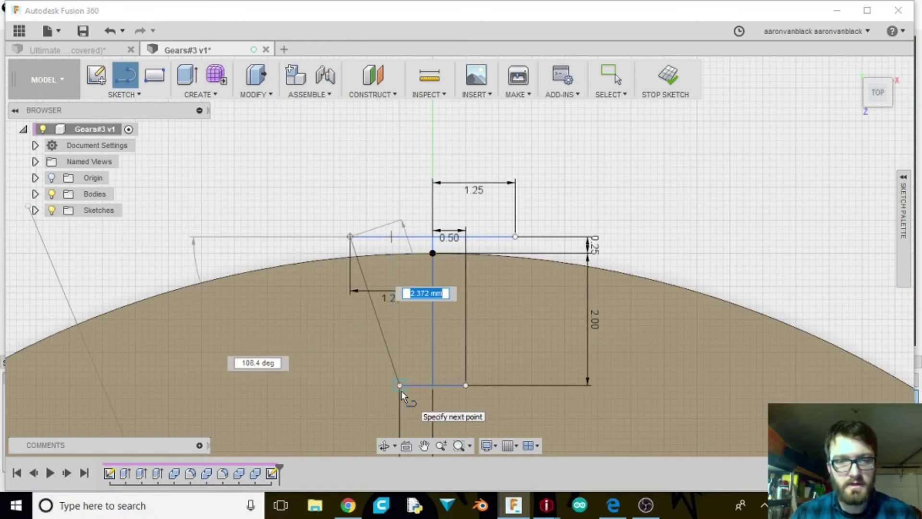
pyautogui.click(466, 385)
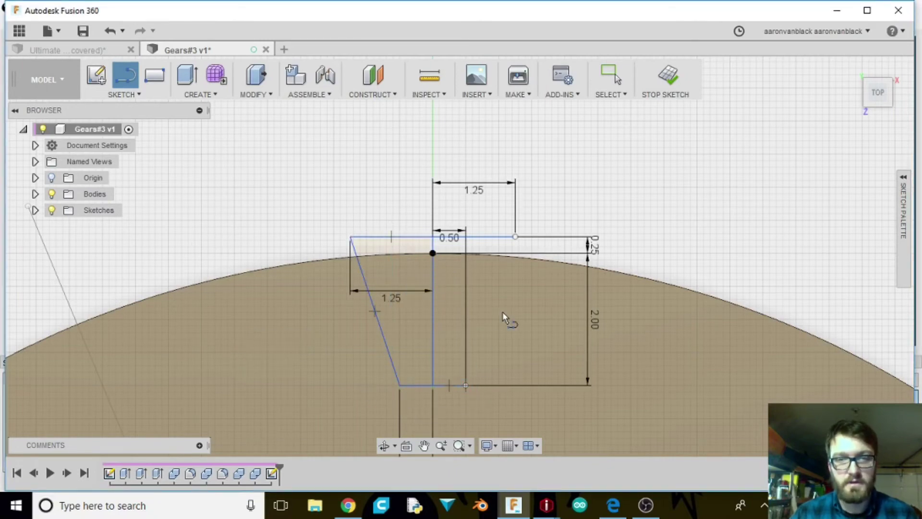
pyautogui.click(515, 237)
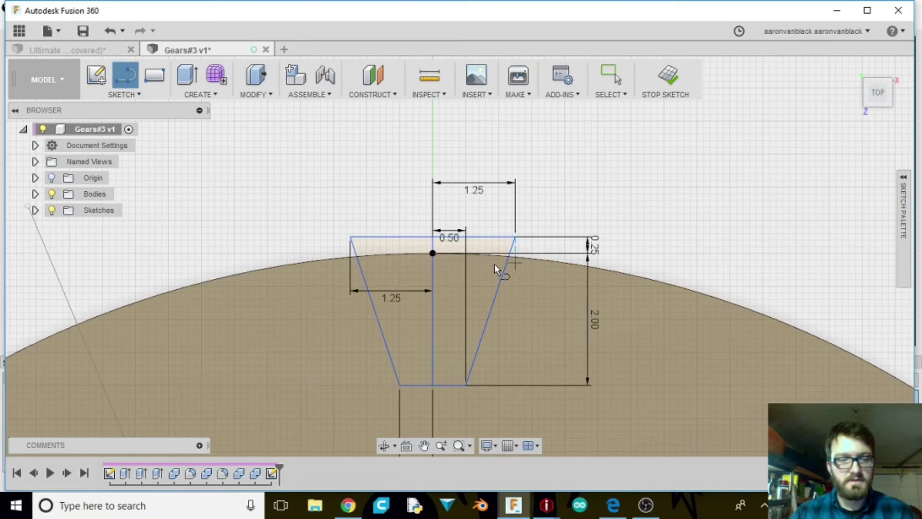
# Step: Select the four tooth profiles, including both halves and the two thin strips above the rim
pyautogui.press('Escape')
pyautogui.click(480, 286)
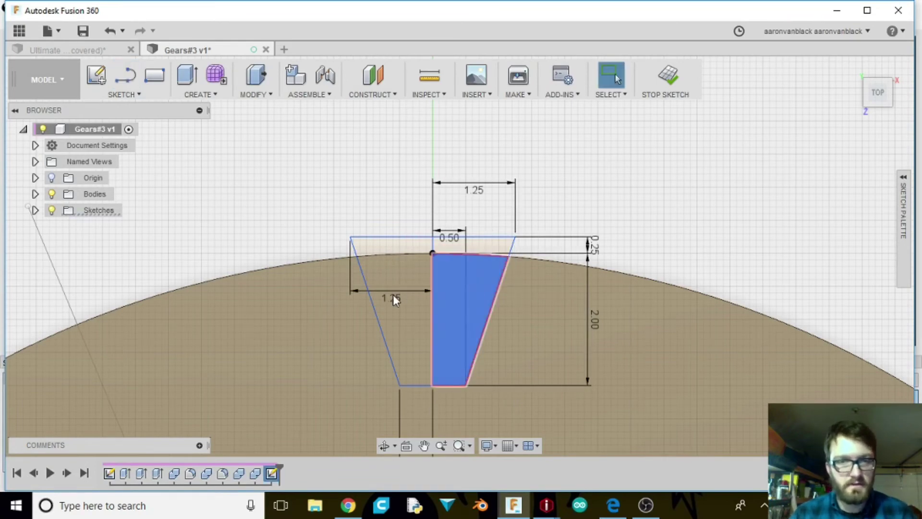
pyautogui.click(404, 301)
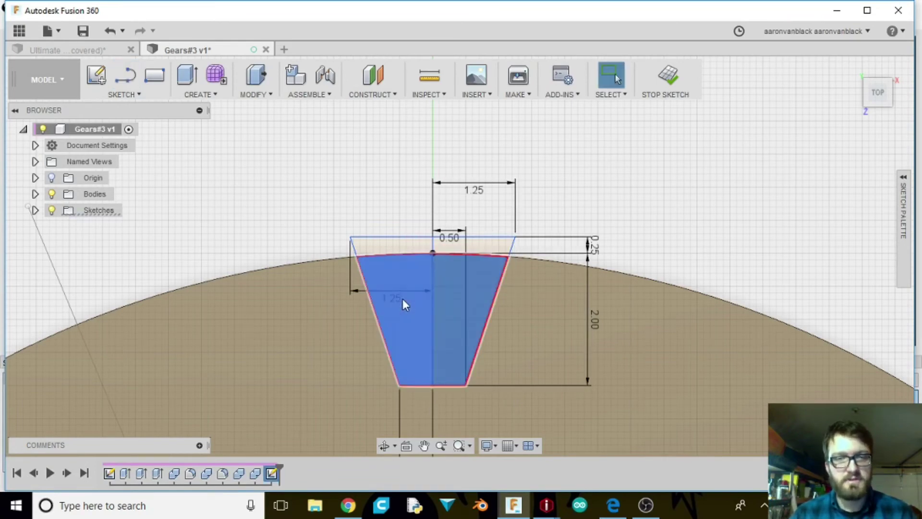
pyautogui.click(402, 247)
pyautogui.click(480, 244)
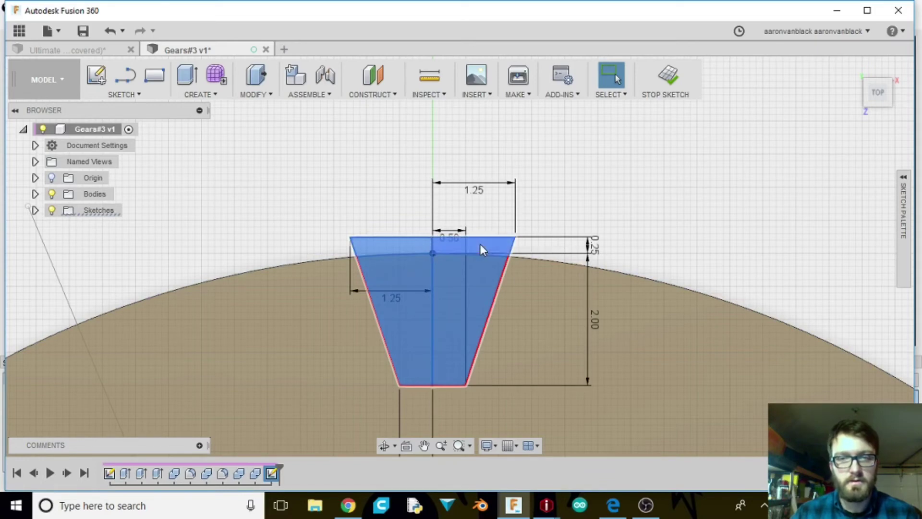
# Step: Extrude the profiles as a Cut up to the cylinder's top face using the To Object extent
pyautogui.press('e')
pyautogui.scroll(-6, 466, 293)
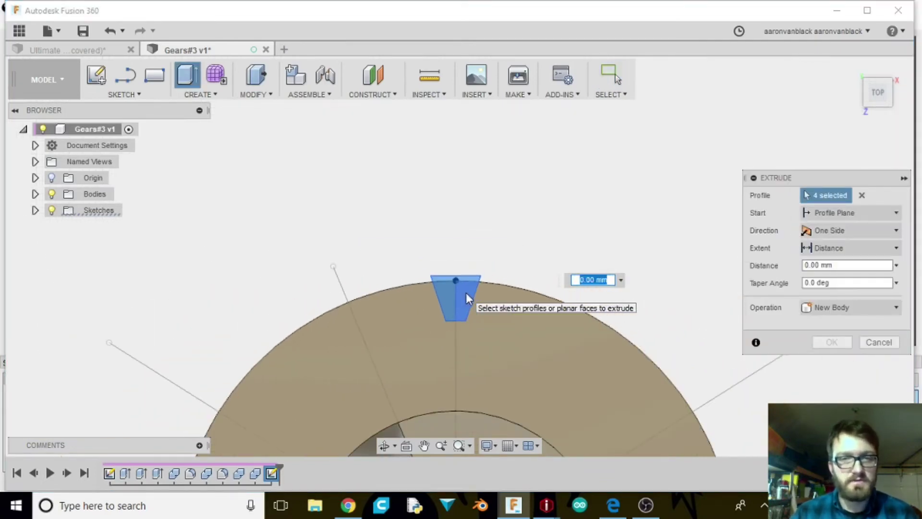
pyautogui.moveTo(468, 295)
pyautogui.mouseDown(button='middle')
pyautogui.moveTo(478, 235)
pyautogui.moveTo(462, 350)
pyautogui.moveTo(464, 302)
pyautogui.mouseUp(button='middle')
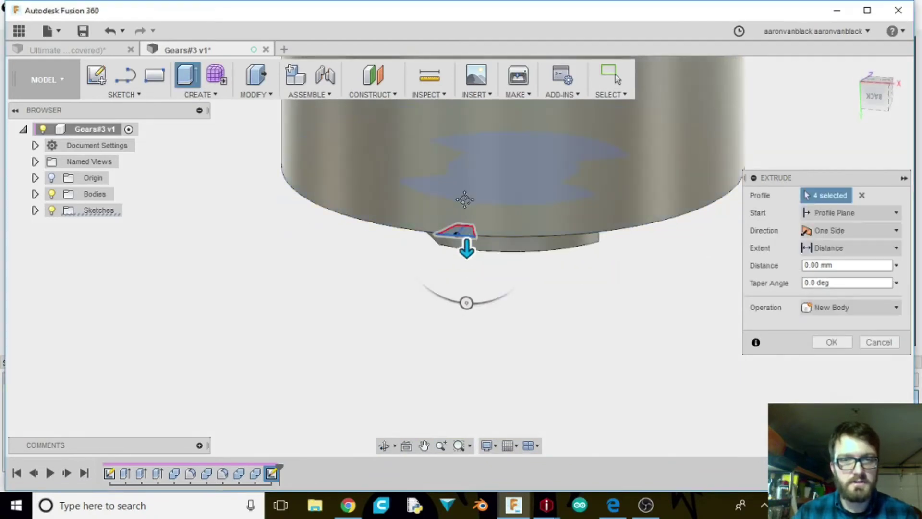
pyautogui.keyDown('shift'); pyautogui.moveTo(464, 240); pyautogui.dragTo(444, 336, button='middle'); pyautogui.keyUp('shift')
pyautogui.keyDown('shift'); pyautogui.moveTo(483, 288); pyautogui.dragTo(485, 238, button='middle'); pyautogui.keyUp('shift')
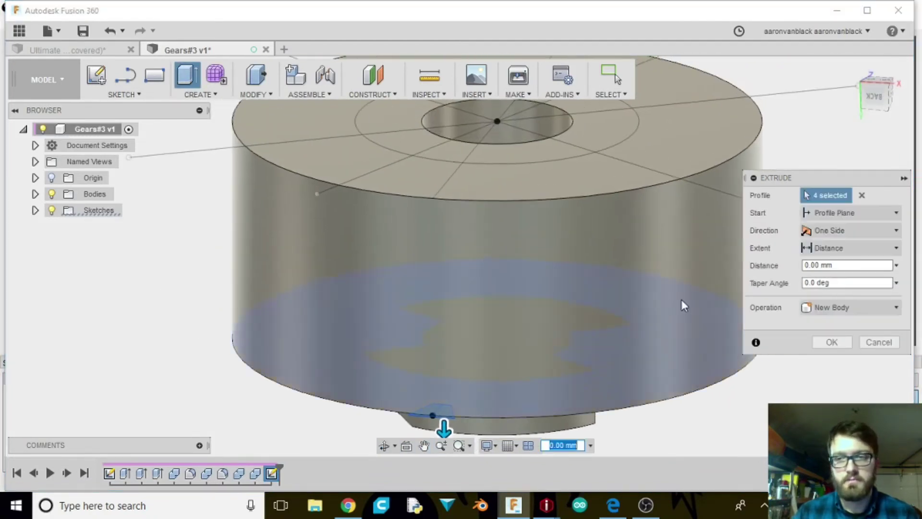
pyautogui.click(840, 249)
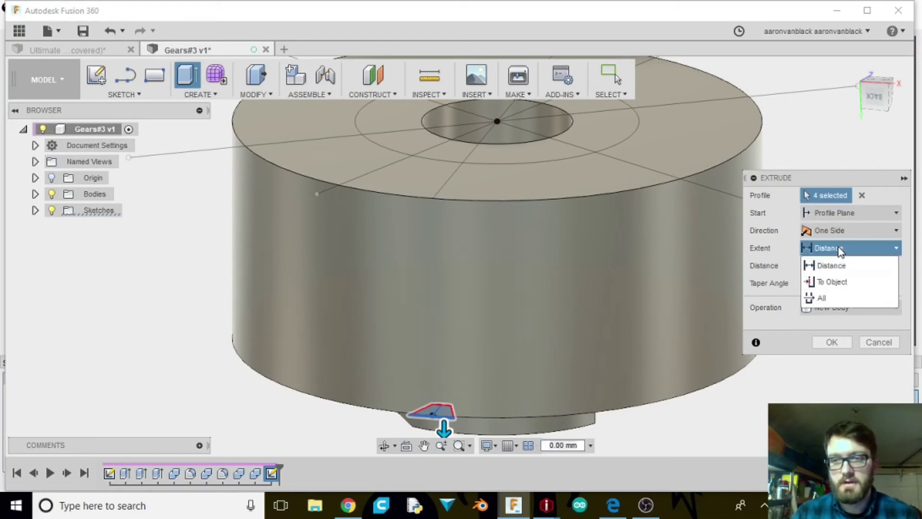
pyautogui.click(850, 282)
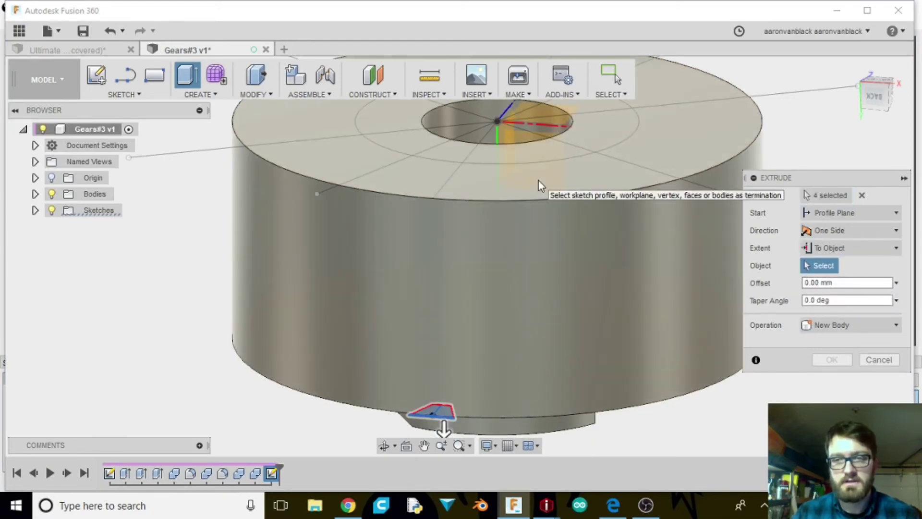
pyautogui.click(539, 185)
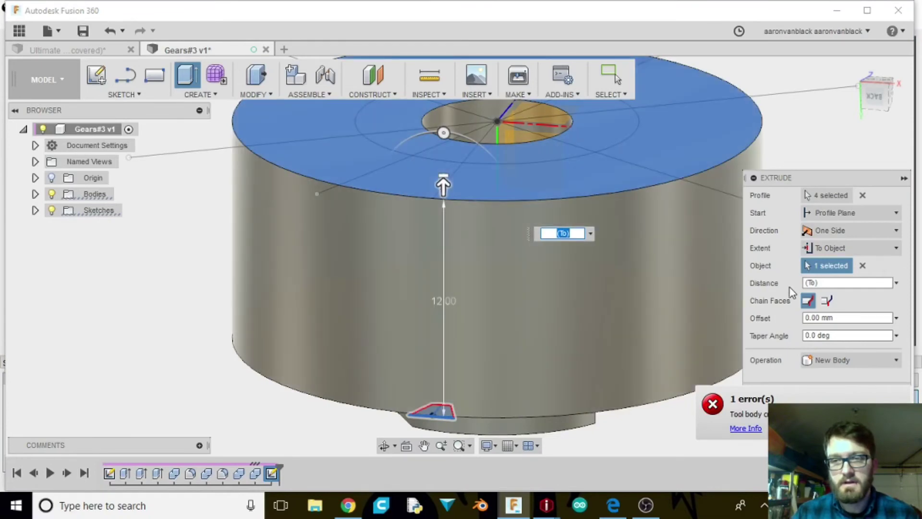
pyautogui.click(828, 302)
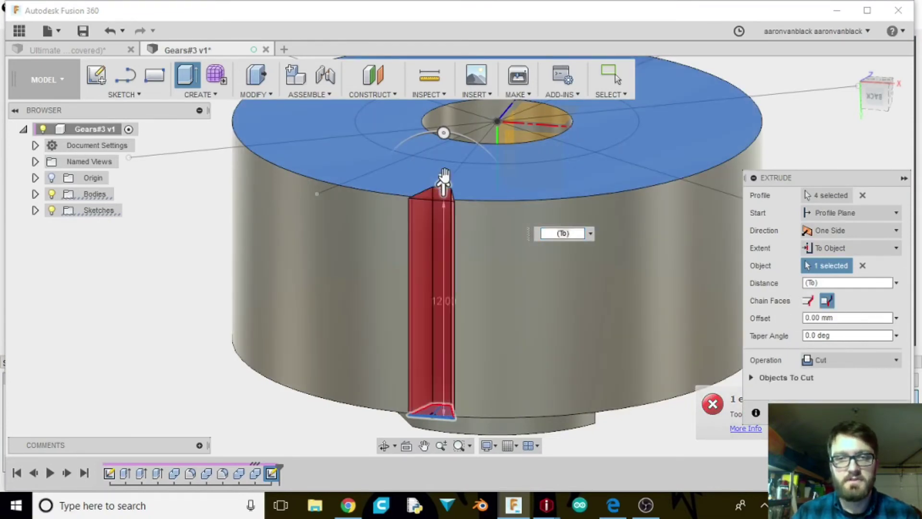
pyautogui.press('Return')
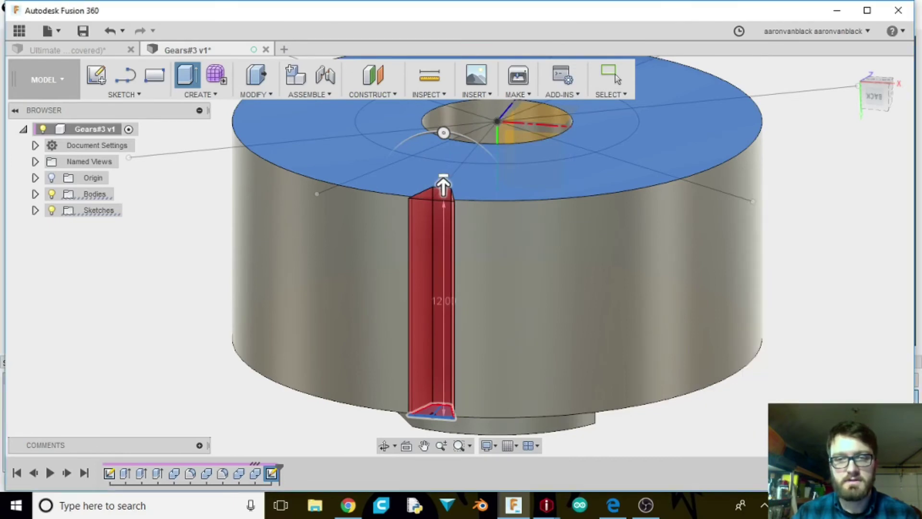
# Step: Circular-pattern the slot's three faces around the cylinder's outer edge, 26 copies
pyautogui.keyDown('shift'); pyautogui.moveTo(306, 359); pyautogui.dragTo(325, 261, button='middle'); pyautogui.keyUp('shift')
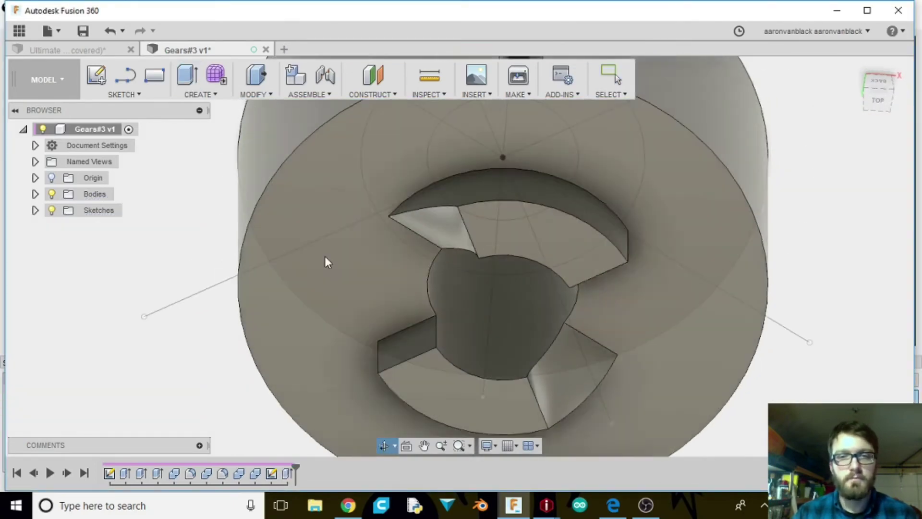
pyautogui.keyDown('shift'); pyautogui.moveTo(720, 131); pyautogui.dragTo(568, 286, button='middle'); pyautogui.keyUp('shift')
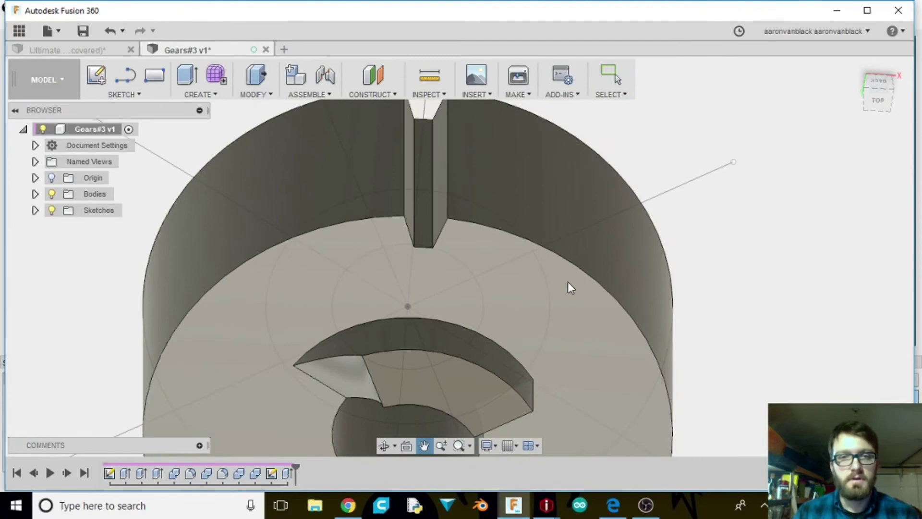
pyautogui.click(207, 96)
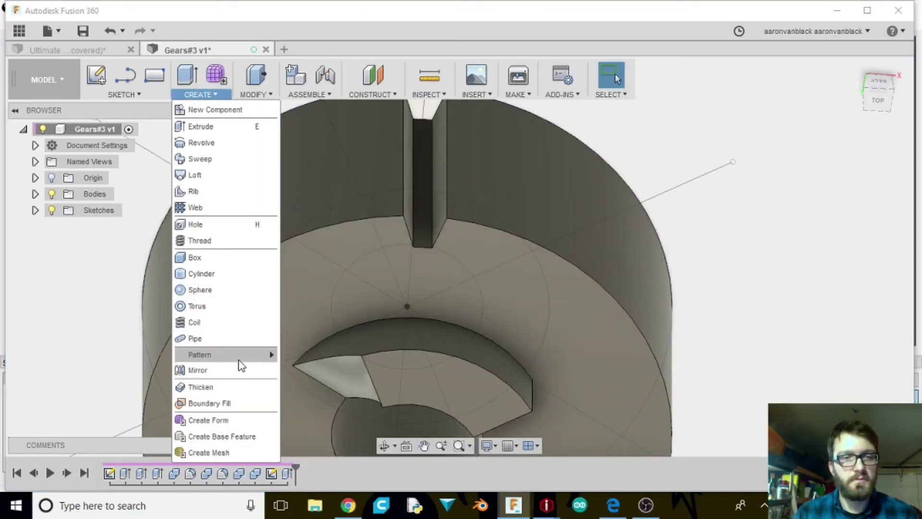
pyautogui.moveTo(247, 361)
pyautogui.click(315, 374)
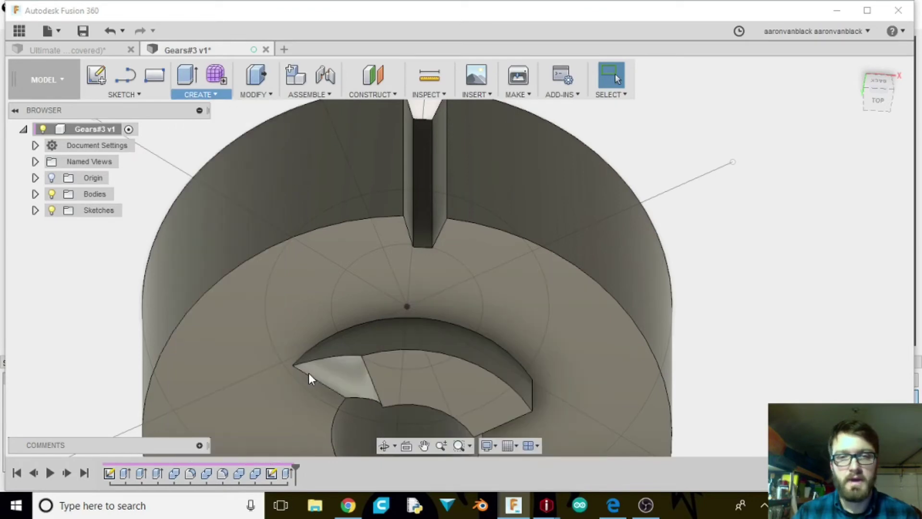
pyautogui.click(409, 164)
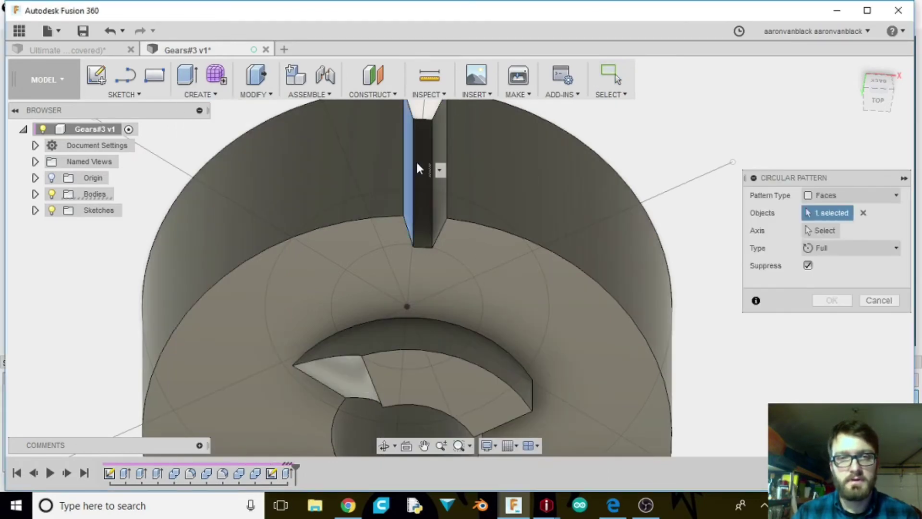
pyautogui.click(423, 161)
pyautogui.click(439, 158)
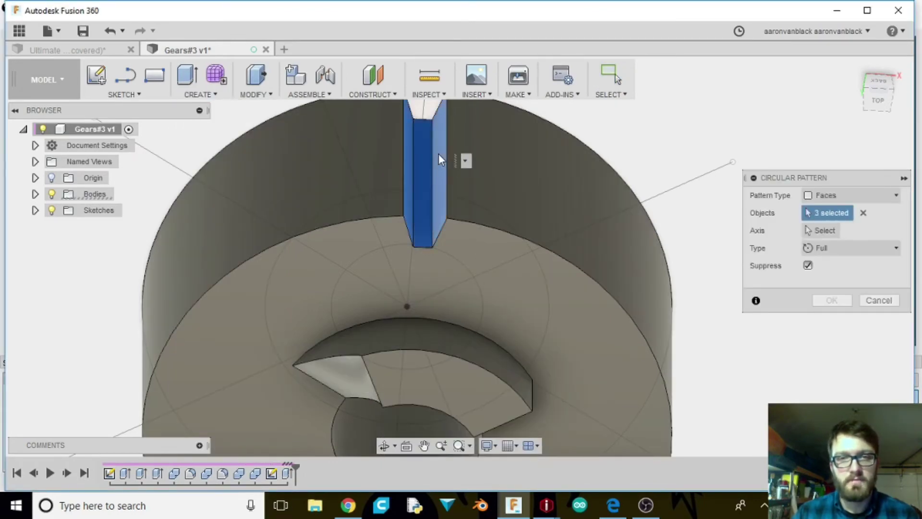
pyautogui.click(825, 231)
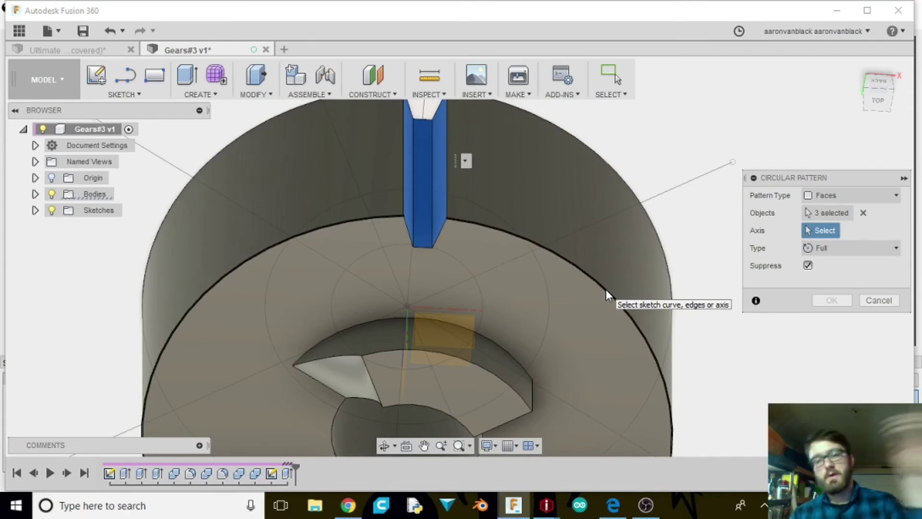
pyautogui.click(606, 290)
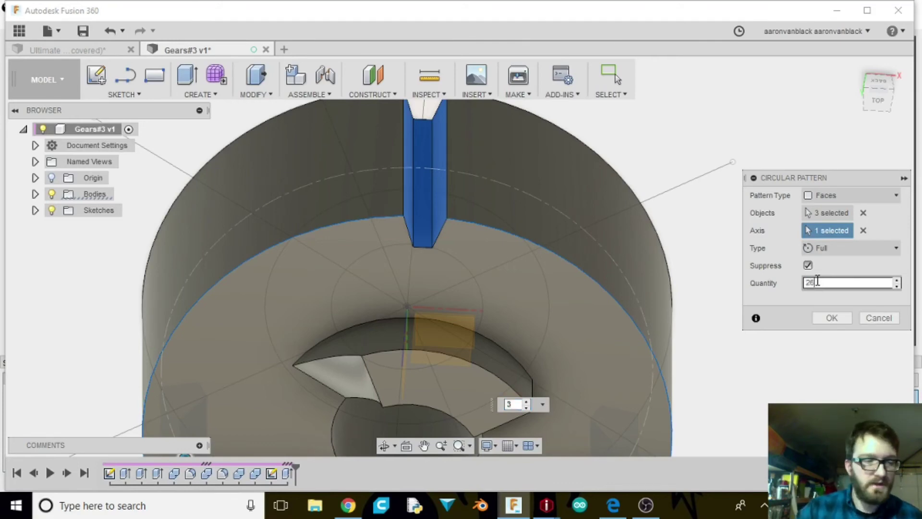
pyautogui.press('Return')
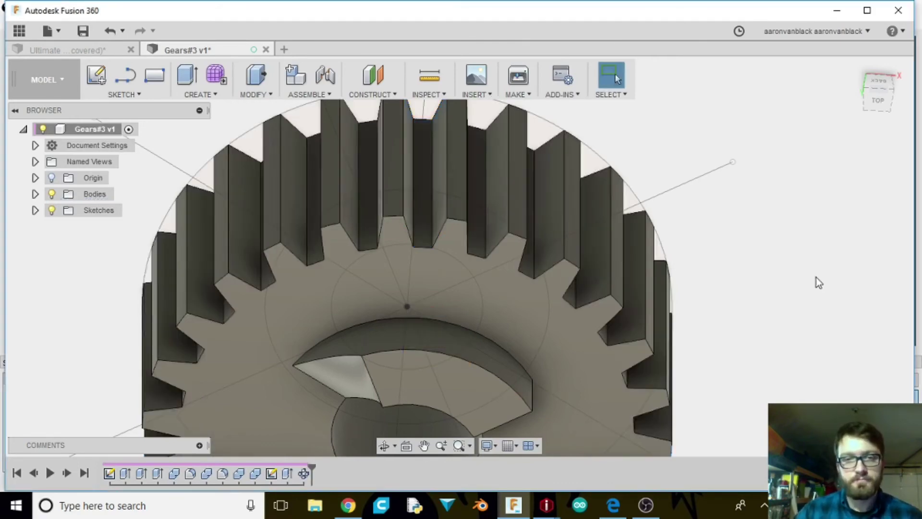
pyautogui.keyDown('shift'); pyautogui.moveTo(647, 319); pyautogui.dragTo(645, 274, button='middle'); pyautogui.keyUp('shift')
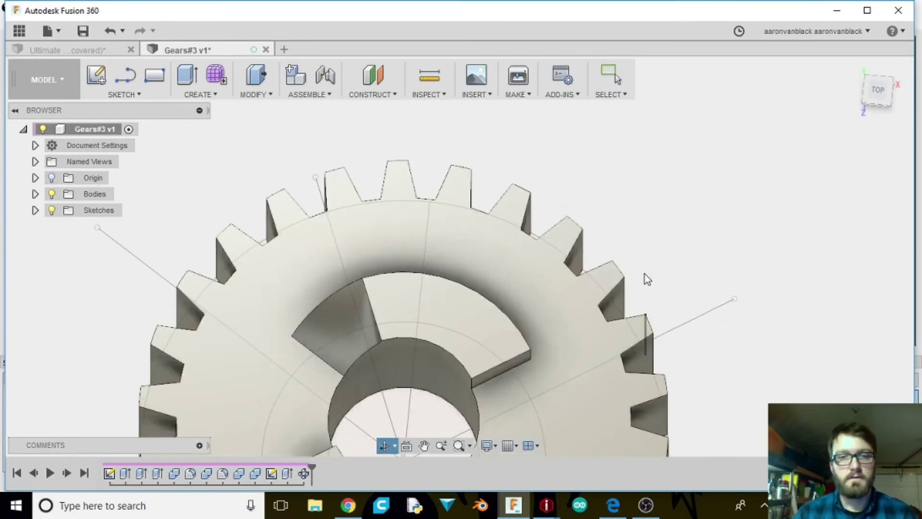
pyautogui.scroll(-5, 578, 361)
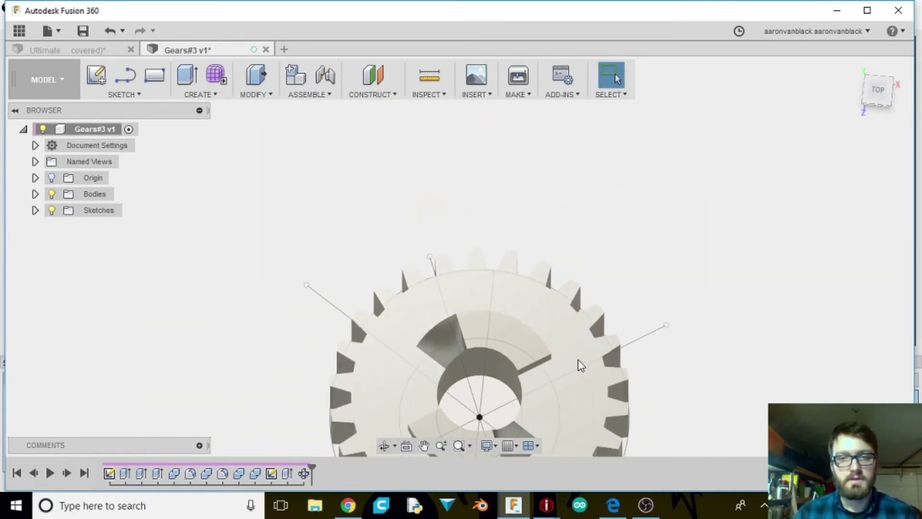
pyautogui.keyDown('shift'); pyautogui.moveTo(578, 360); pyautogui.dragTo(584, 298, button='middle'); pyautogui.keyUp('shift')
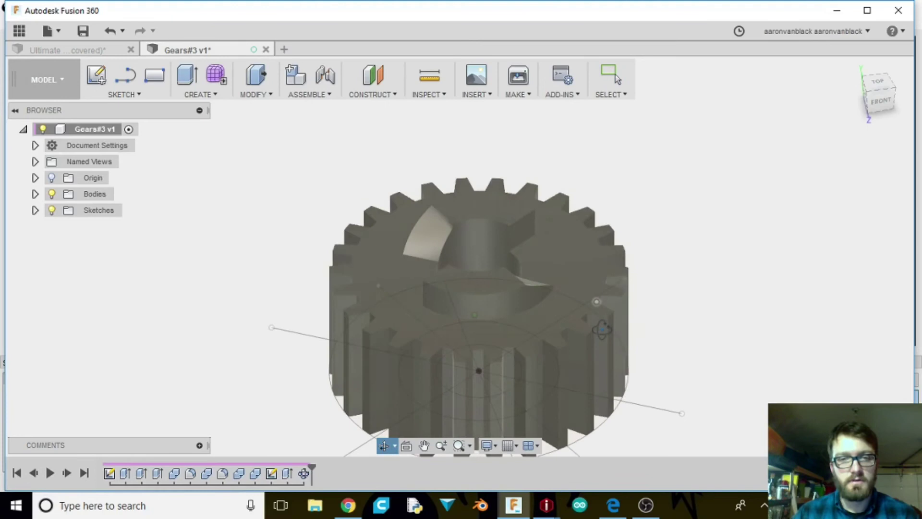
pyautogui.moveTo(602, 329); pyautogui.dragTo(686, 358)
pyautogui.press('Escape')
pyautogui.keyDown('shift'); pyautogui.moveTo(729, 309); pyautogui.dragTo(626, 297, button='middle'); pyautogui.keyUp('shift')
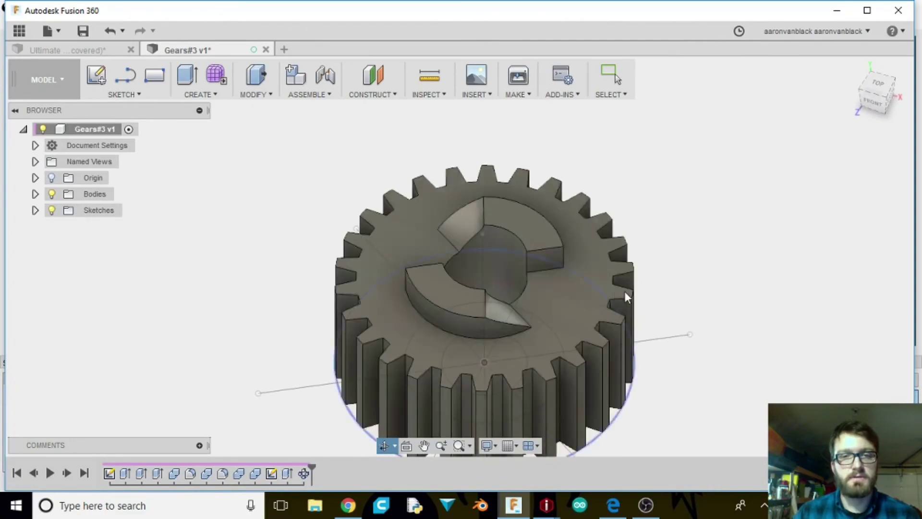